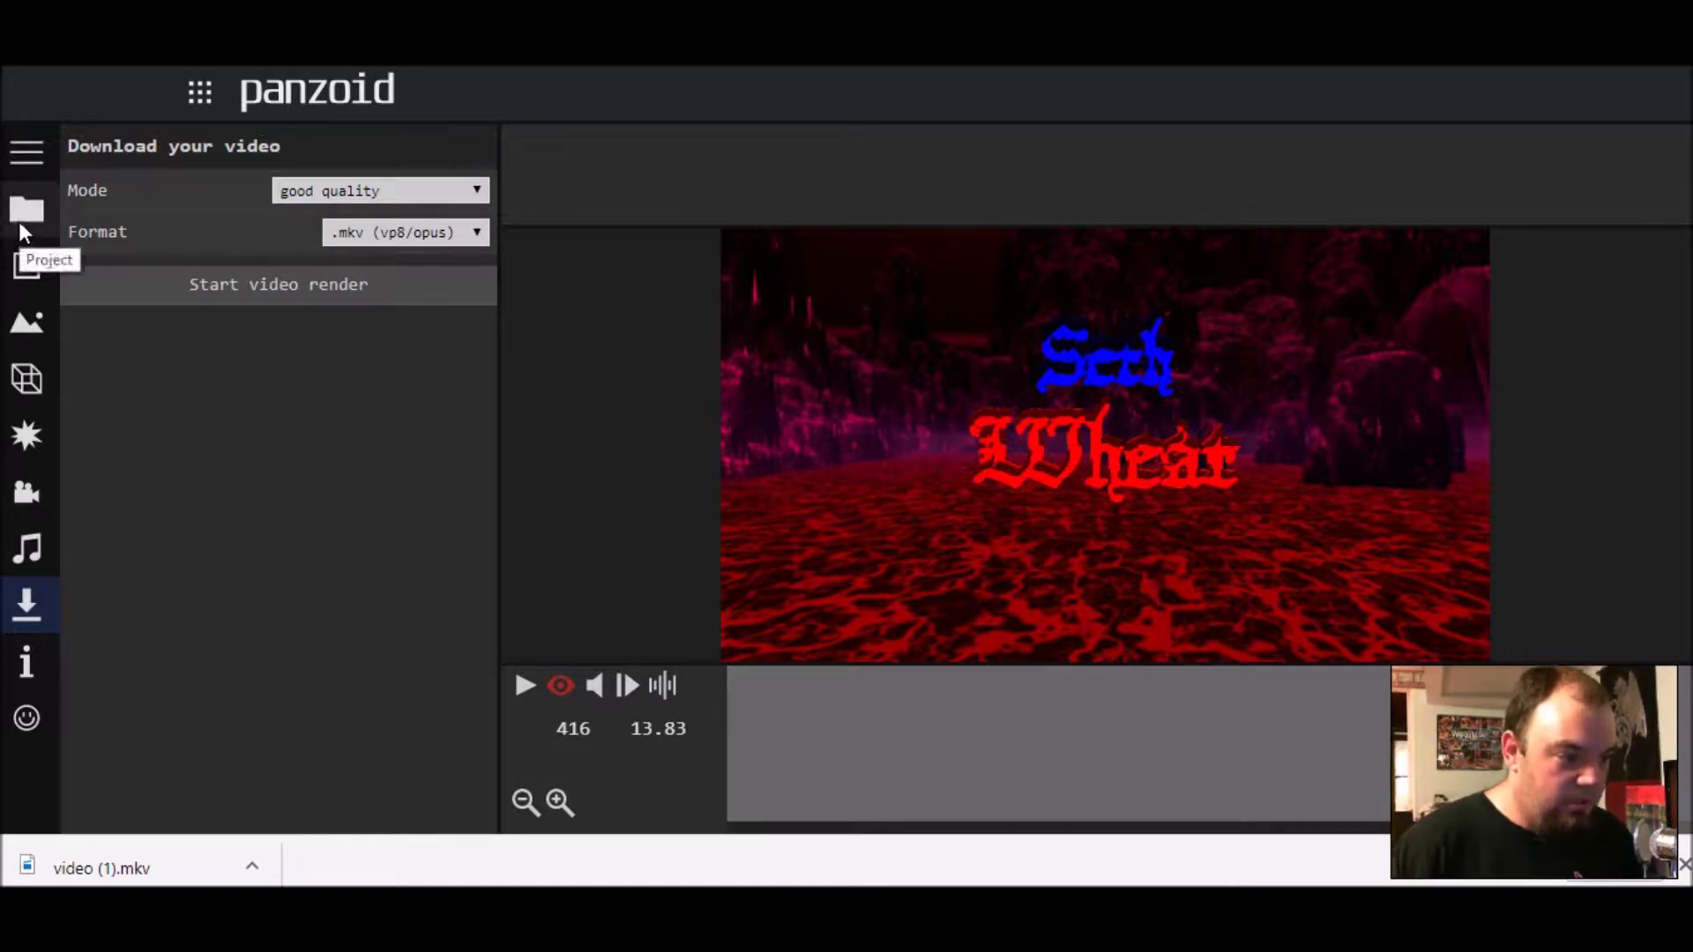
Step: Show the intro's objects, preview and pause the animation, and select the first Seth text
{"action": "left_click", "coordinate": [28, 380]}
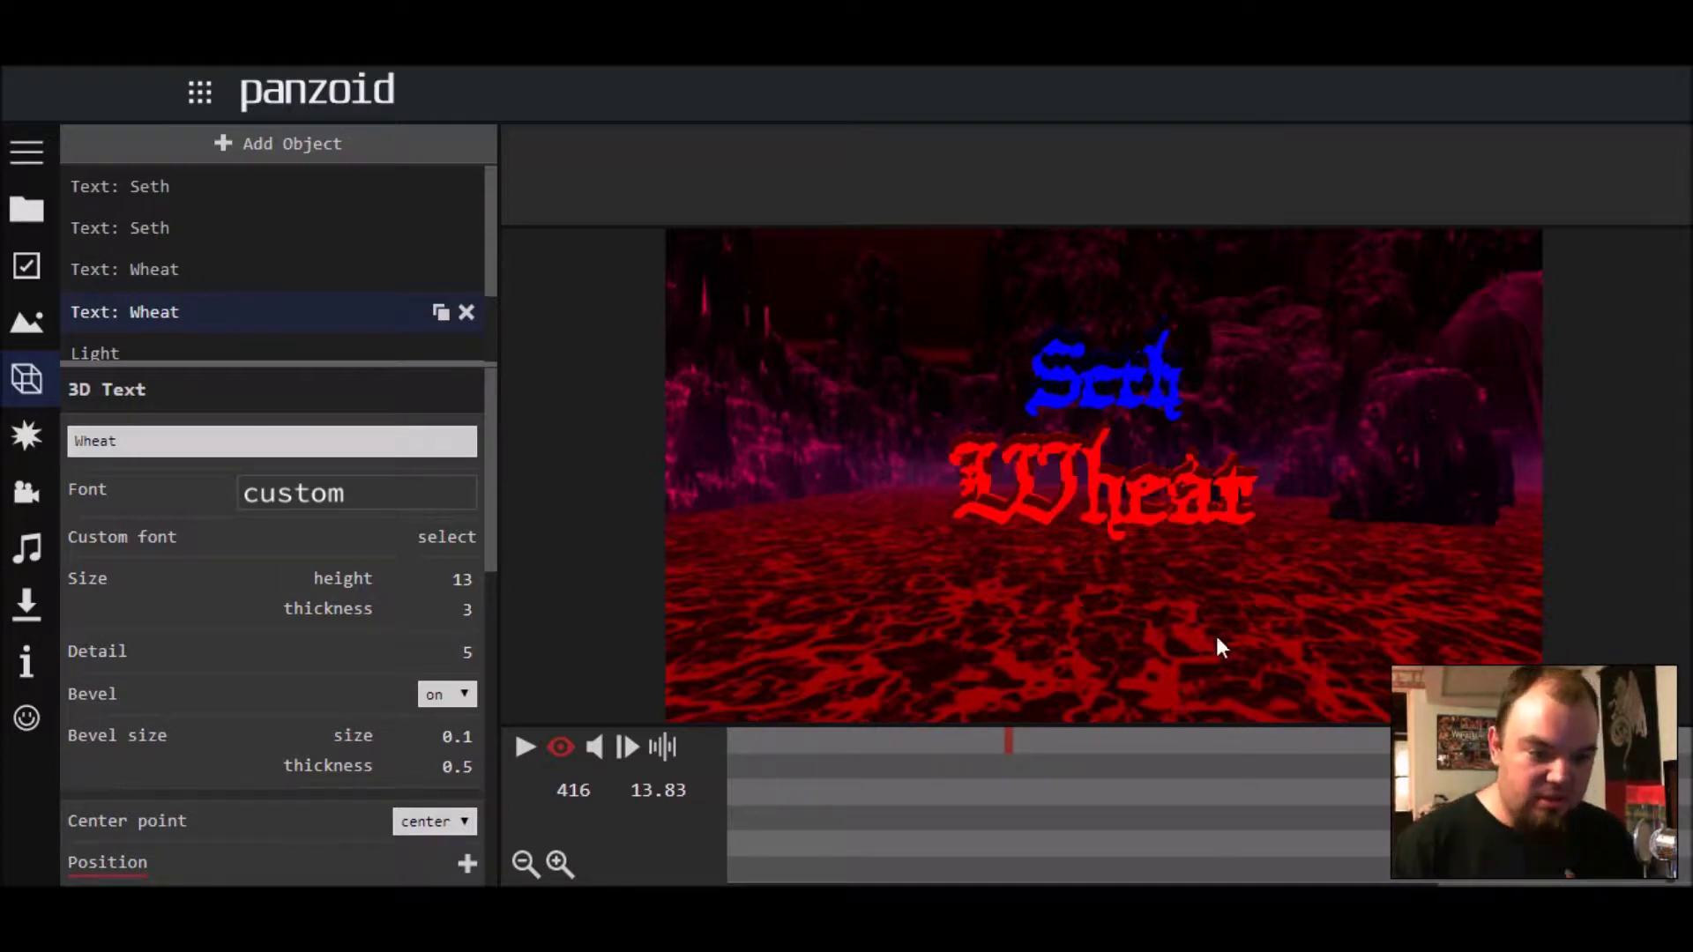
{"action": "left_click", "coordinate": [526, 750]}
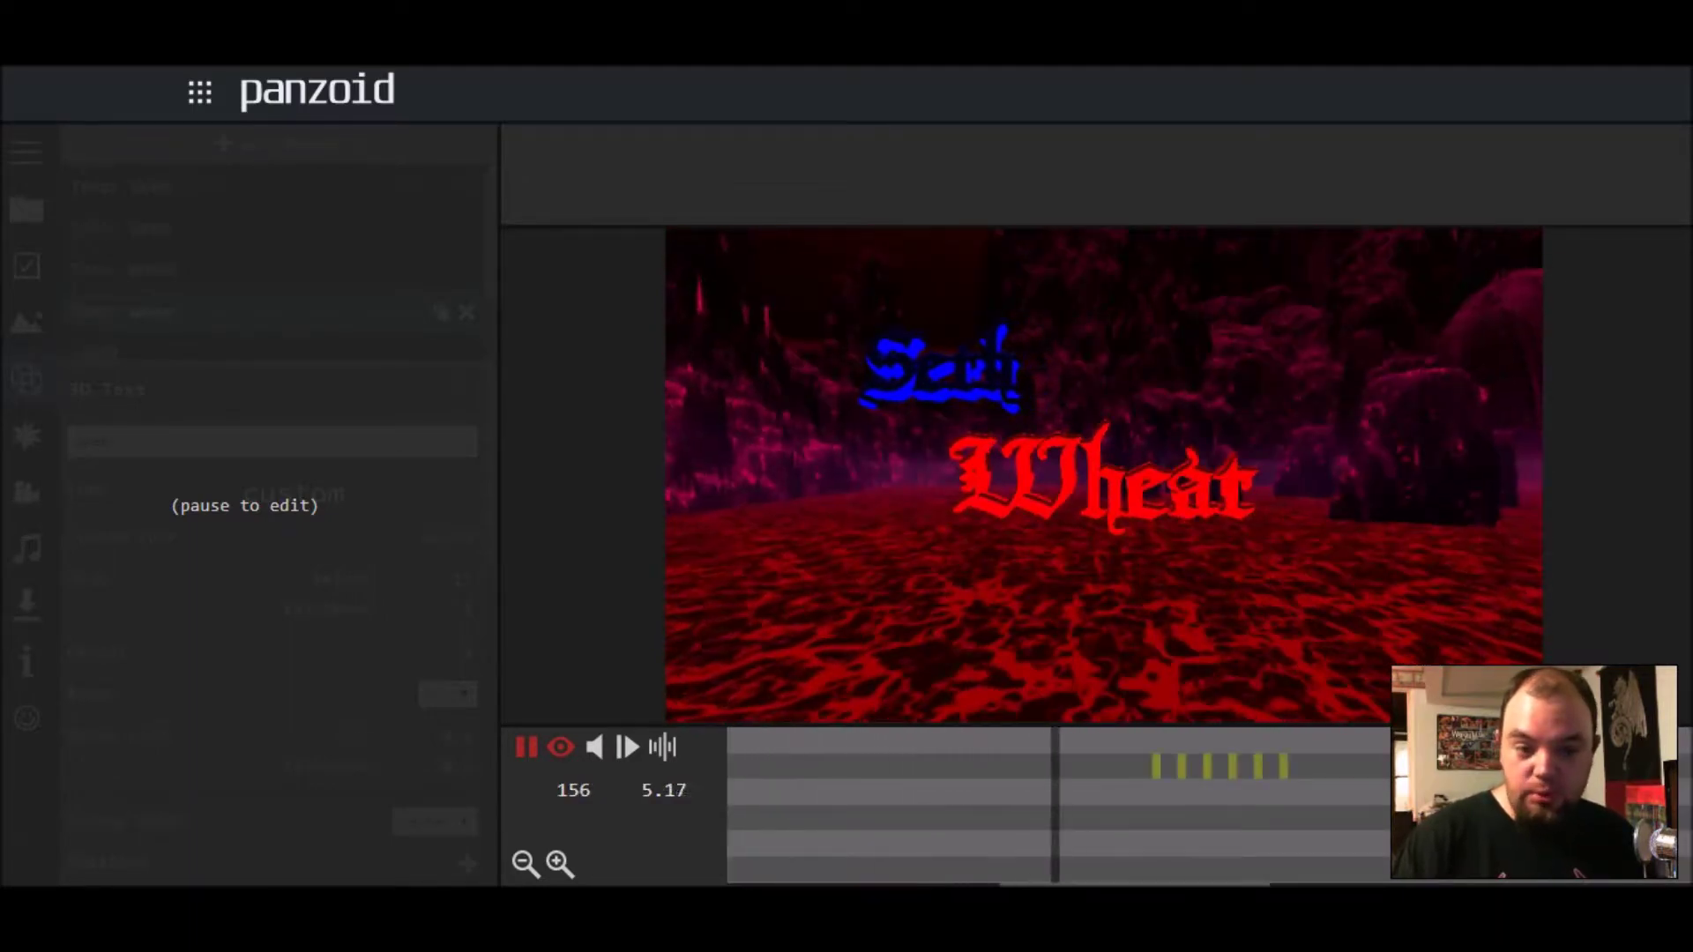
{"action": "left_click", "coordinate": [530, 750]}
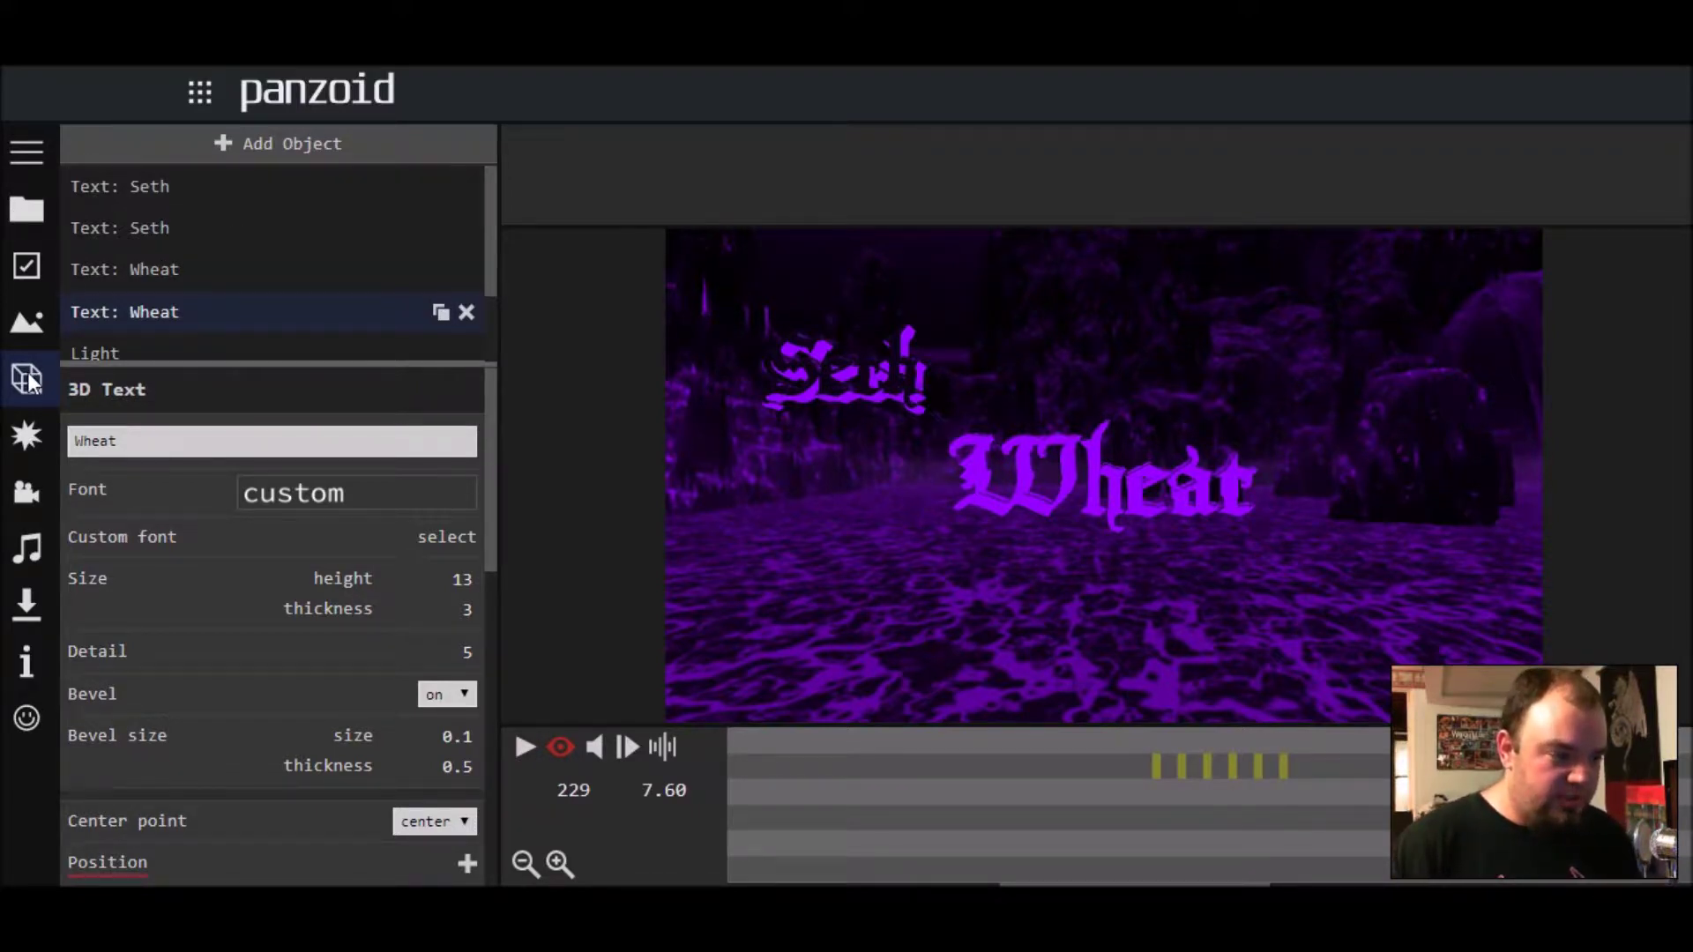
{"action": "left_click", "coordinate": [163, 187]}
Step: Change the first Seth text object to read 'Totally'
{"action": "left_click", "coordinate": [181, 442]}
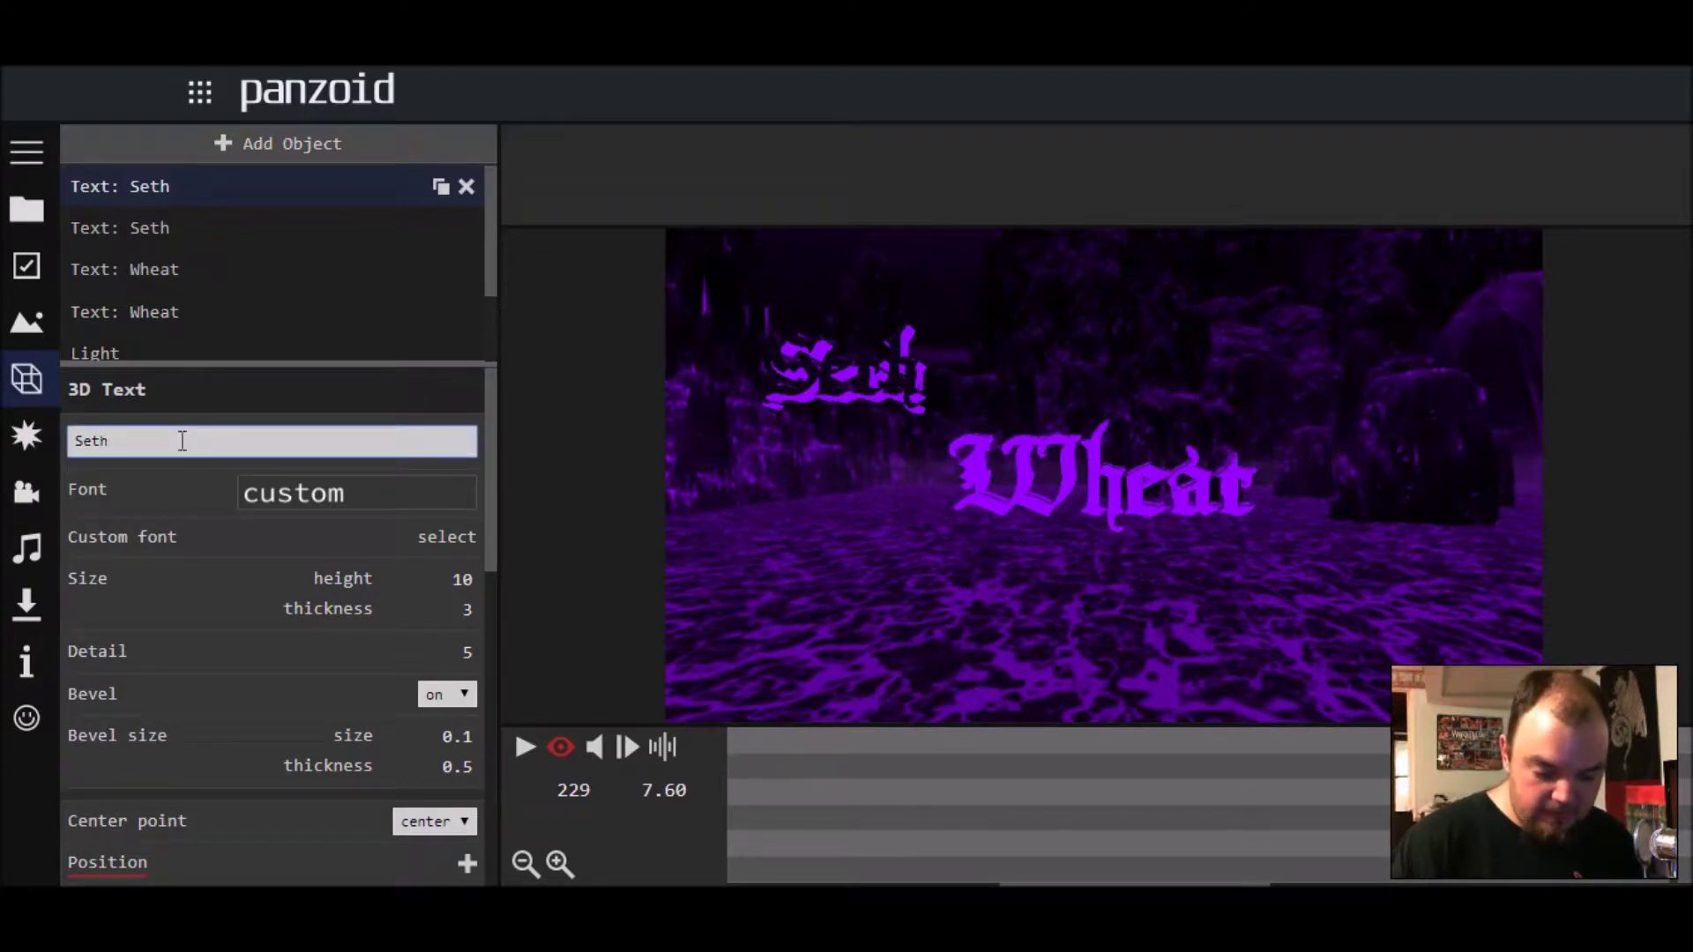
{"action": "key", "text": "BackSpace"}
{"action": "key", "text": "BackSpace"}
{"action": "key", "text": "BackSpace"}
{"action": "key", "text": "BackSpace"}
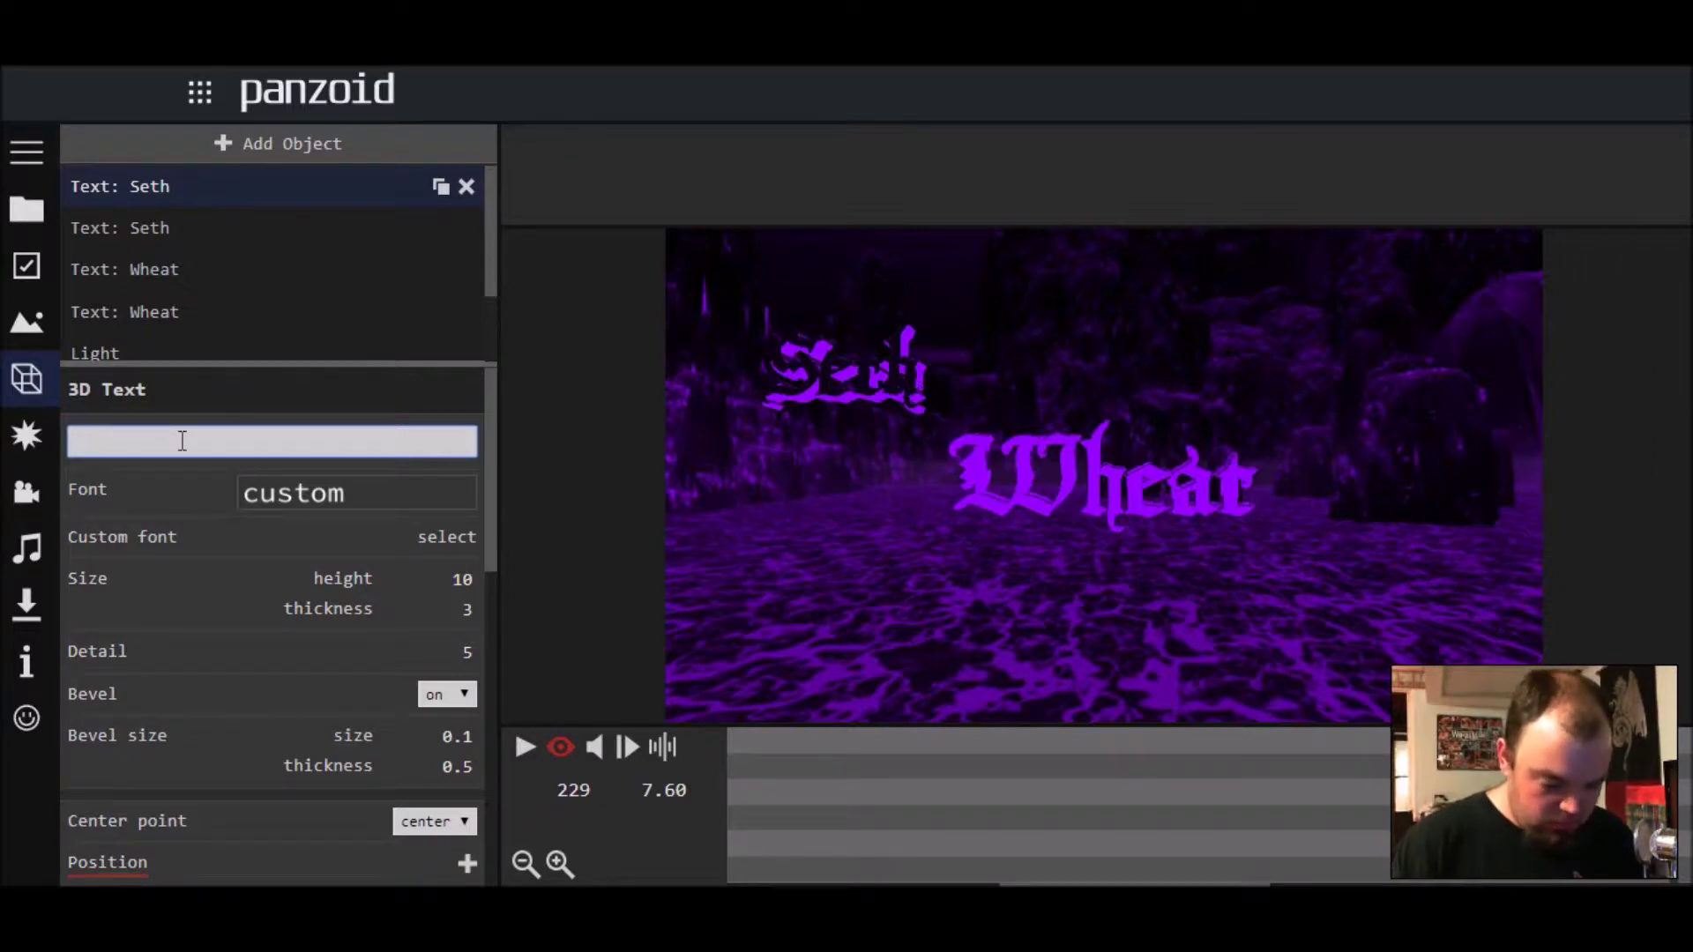
{"action": "type", "text": "Totll"}
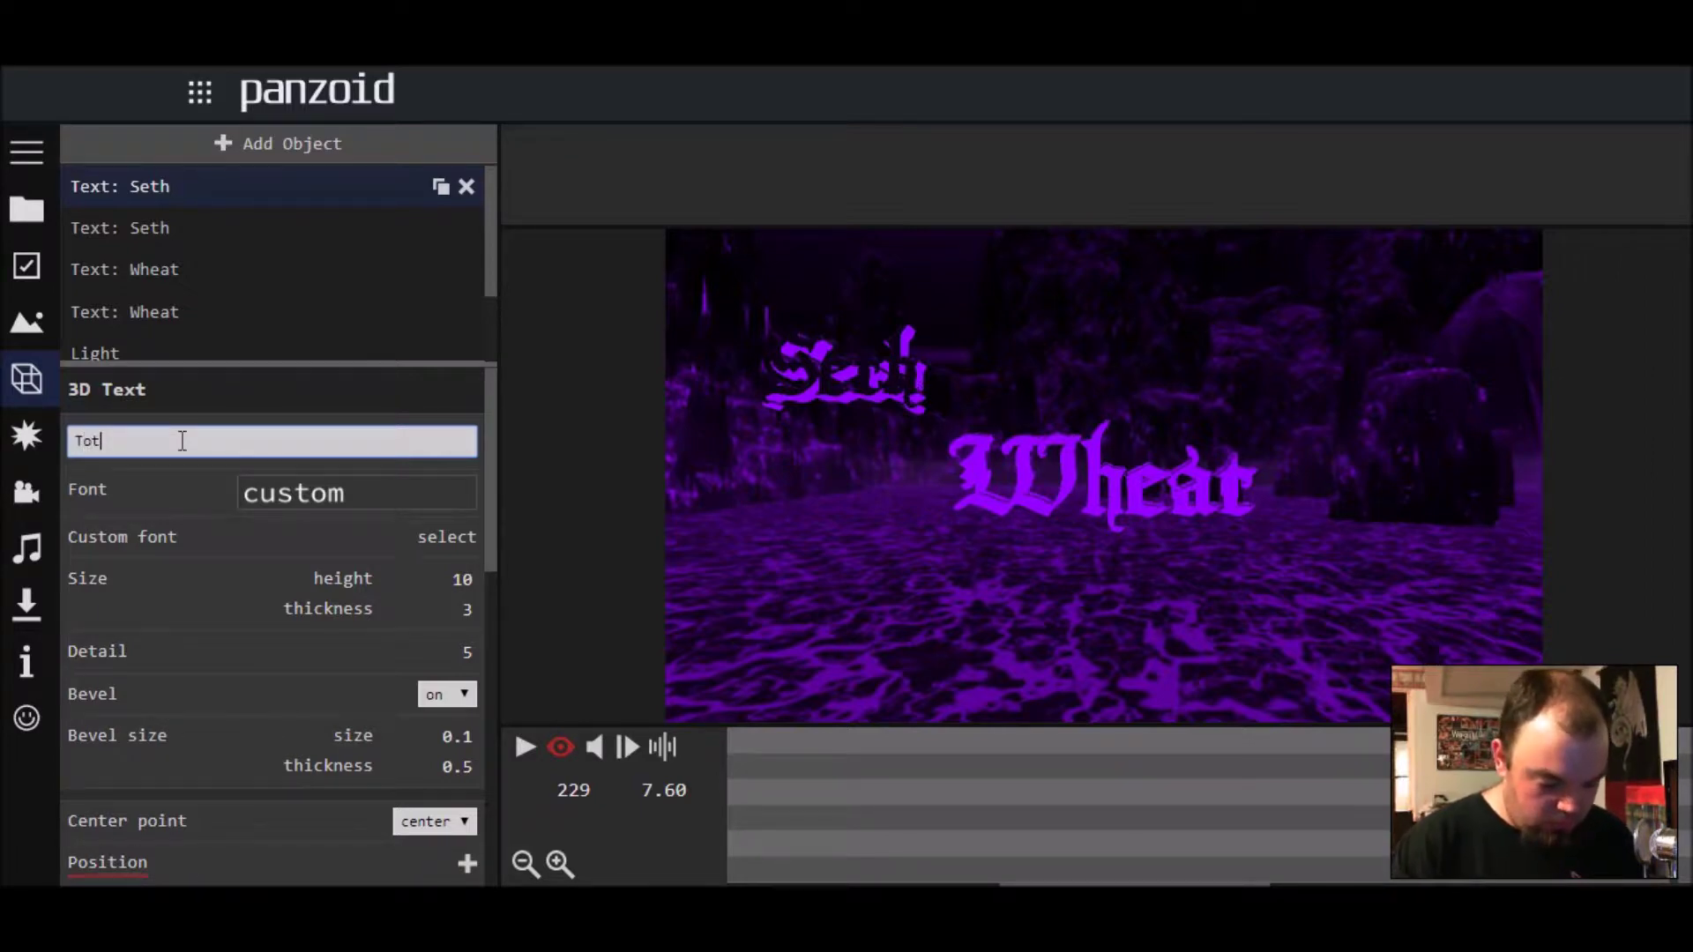
{"action": "key", "text": "BackSpace"}
{"action": "key", "text": "BackSpace"}
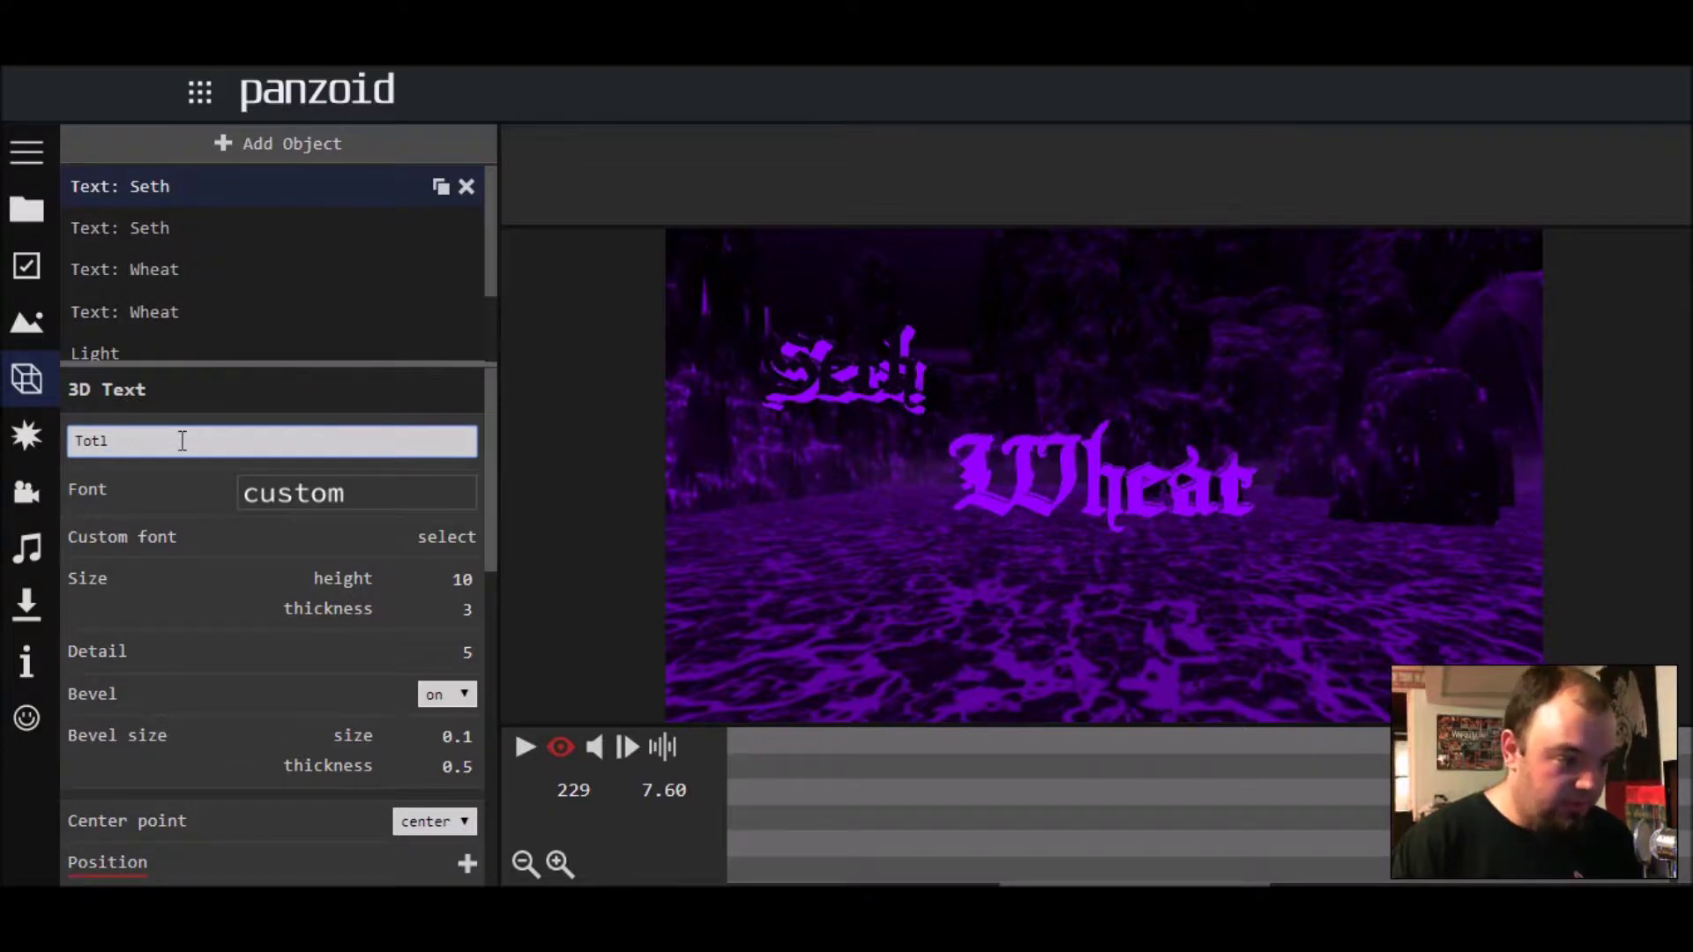
{"action": "type", "text": "ally"}
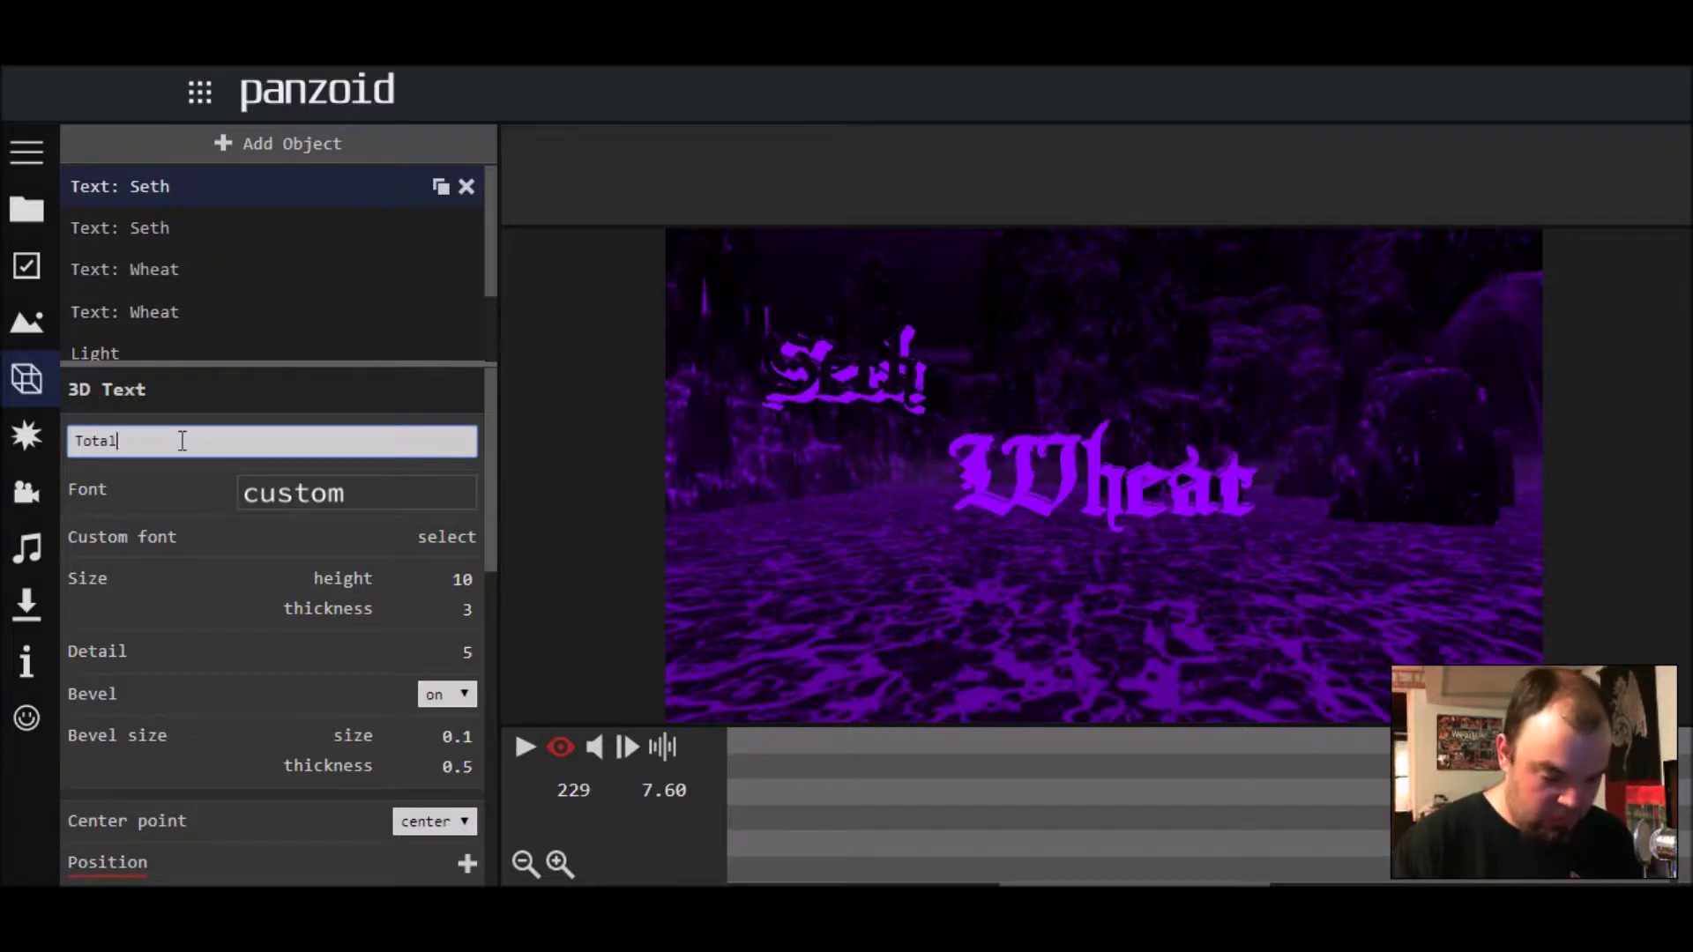
{"action": "left_click", "coordinate": [223, 384]}
Step: Change the second Seth text object to read 'Totally' as well
{"action": "left_click", "coordinate": [204, 228]}
{"action": "left_click", "coordinate": [210, 433]}
{"action": "key", "text": "BackSpace"}
{"action": "key", "text": "BackSpace"}
{"action": "key", "text": "BackSpace"}
{"action": "key", "text": "BackSpace"}
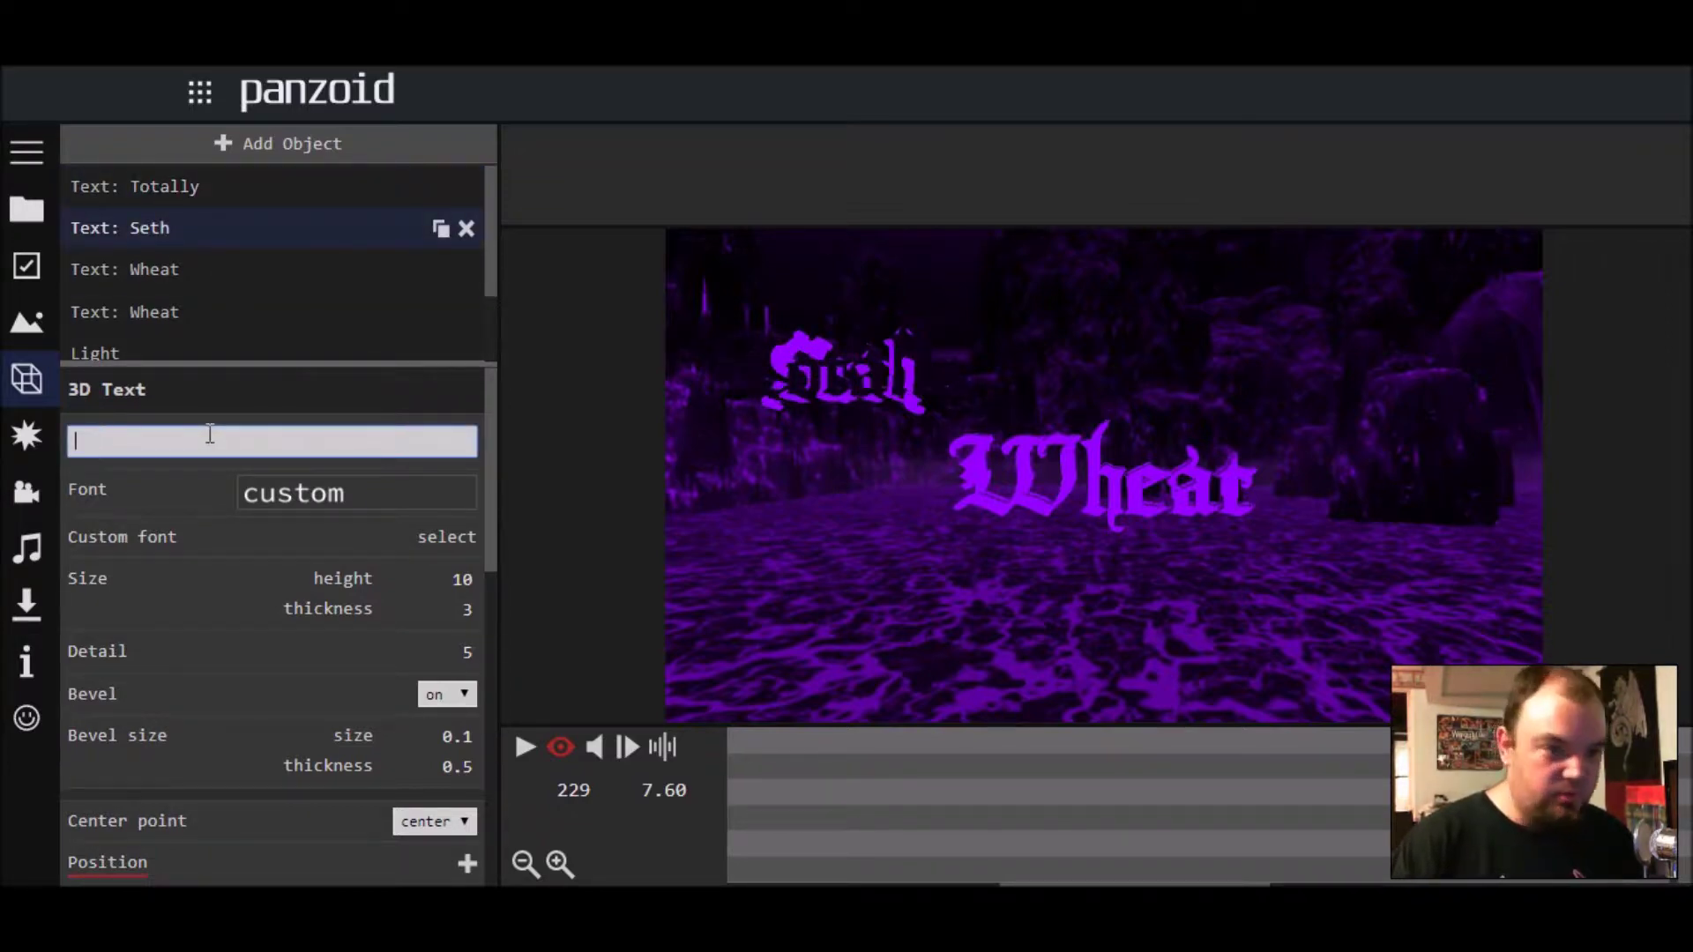
{"action": "type", "text": "T"}
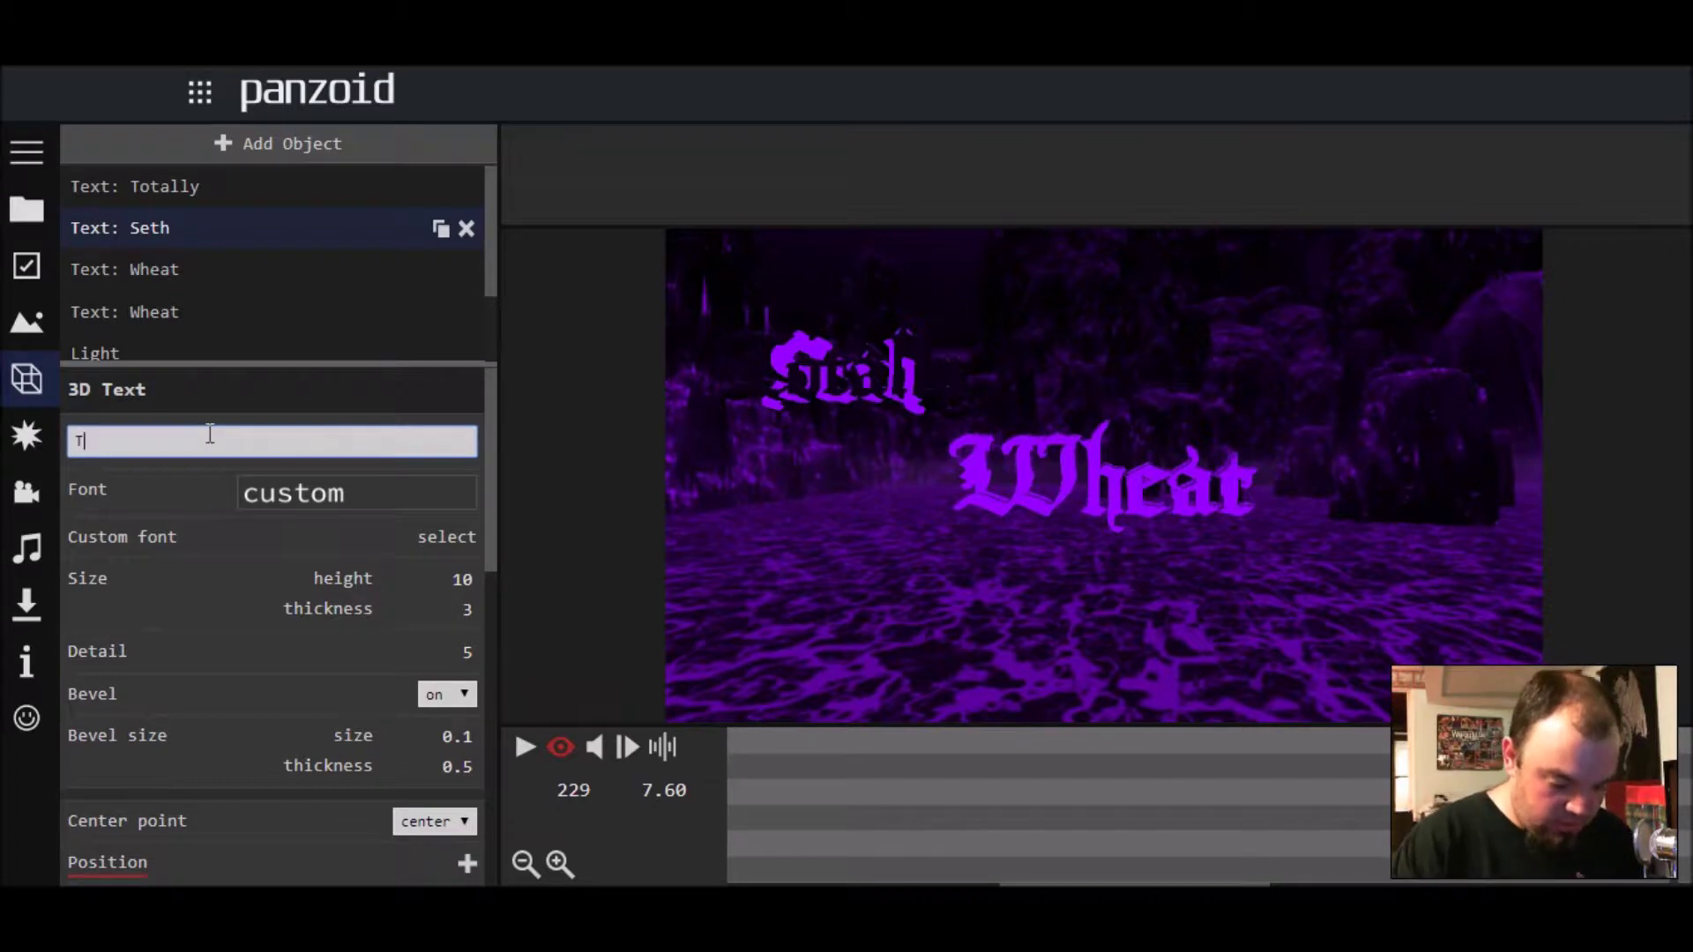
{"action": "type", "text": "otally"}
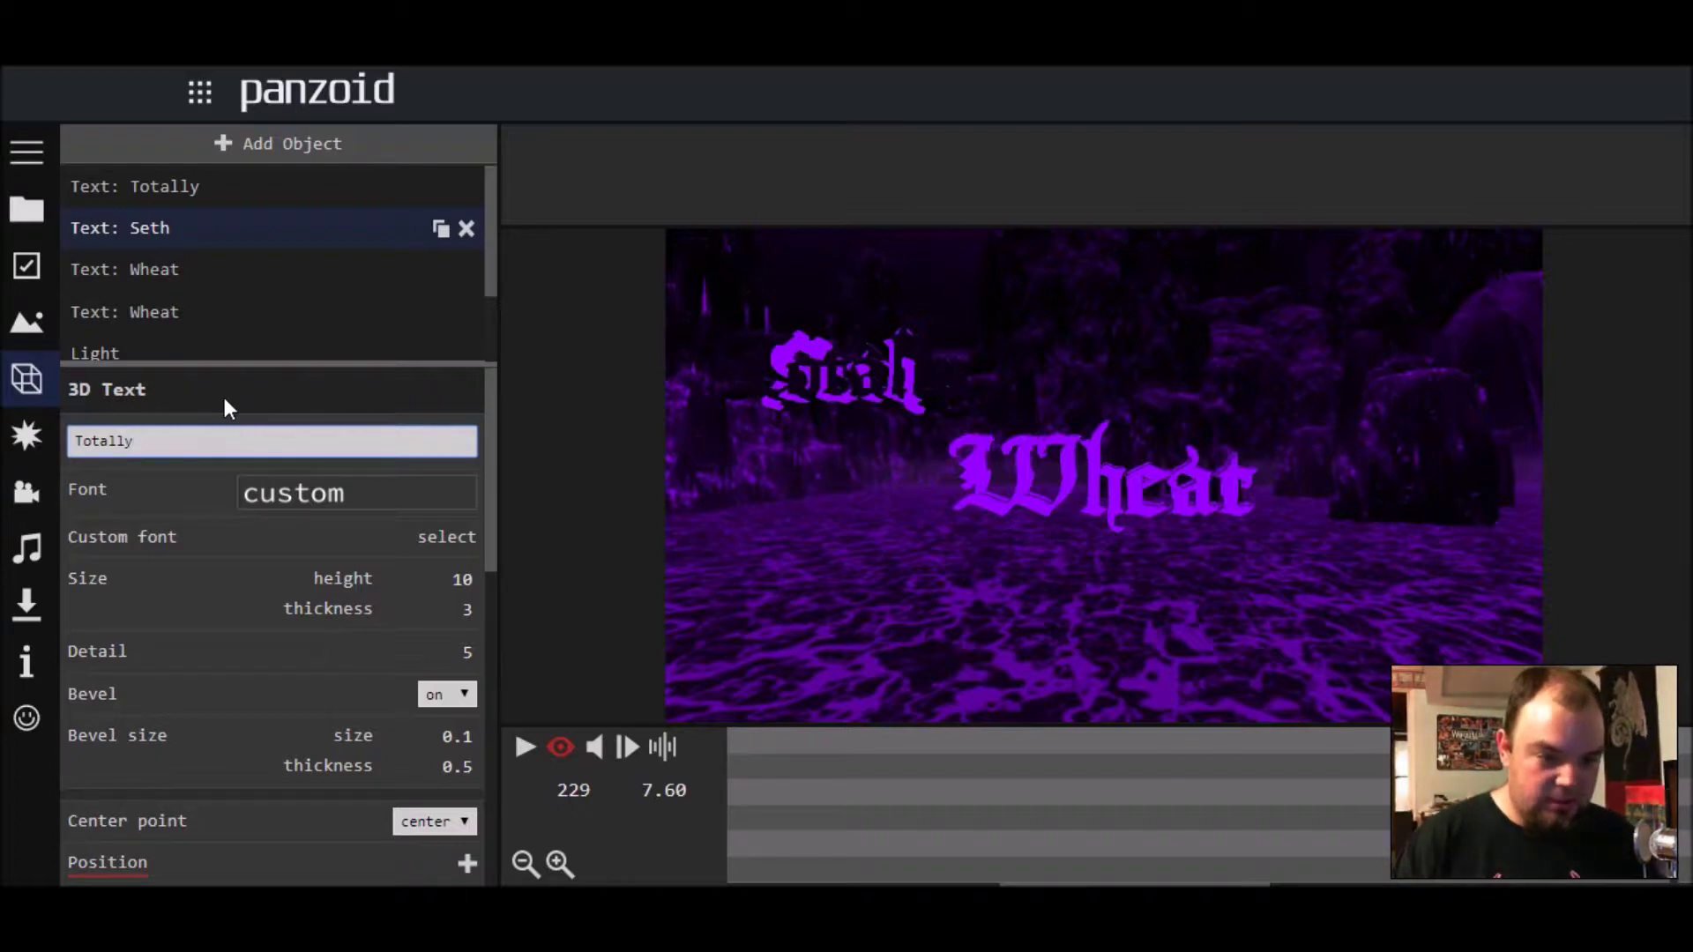
{"action": "key", "text": "Return"}
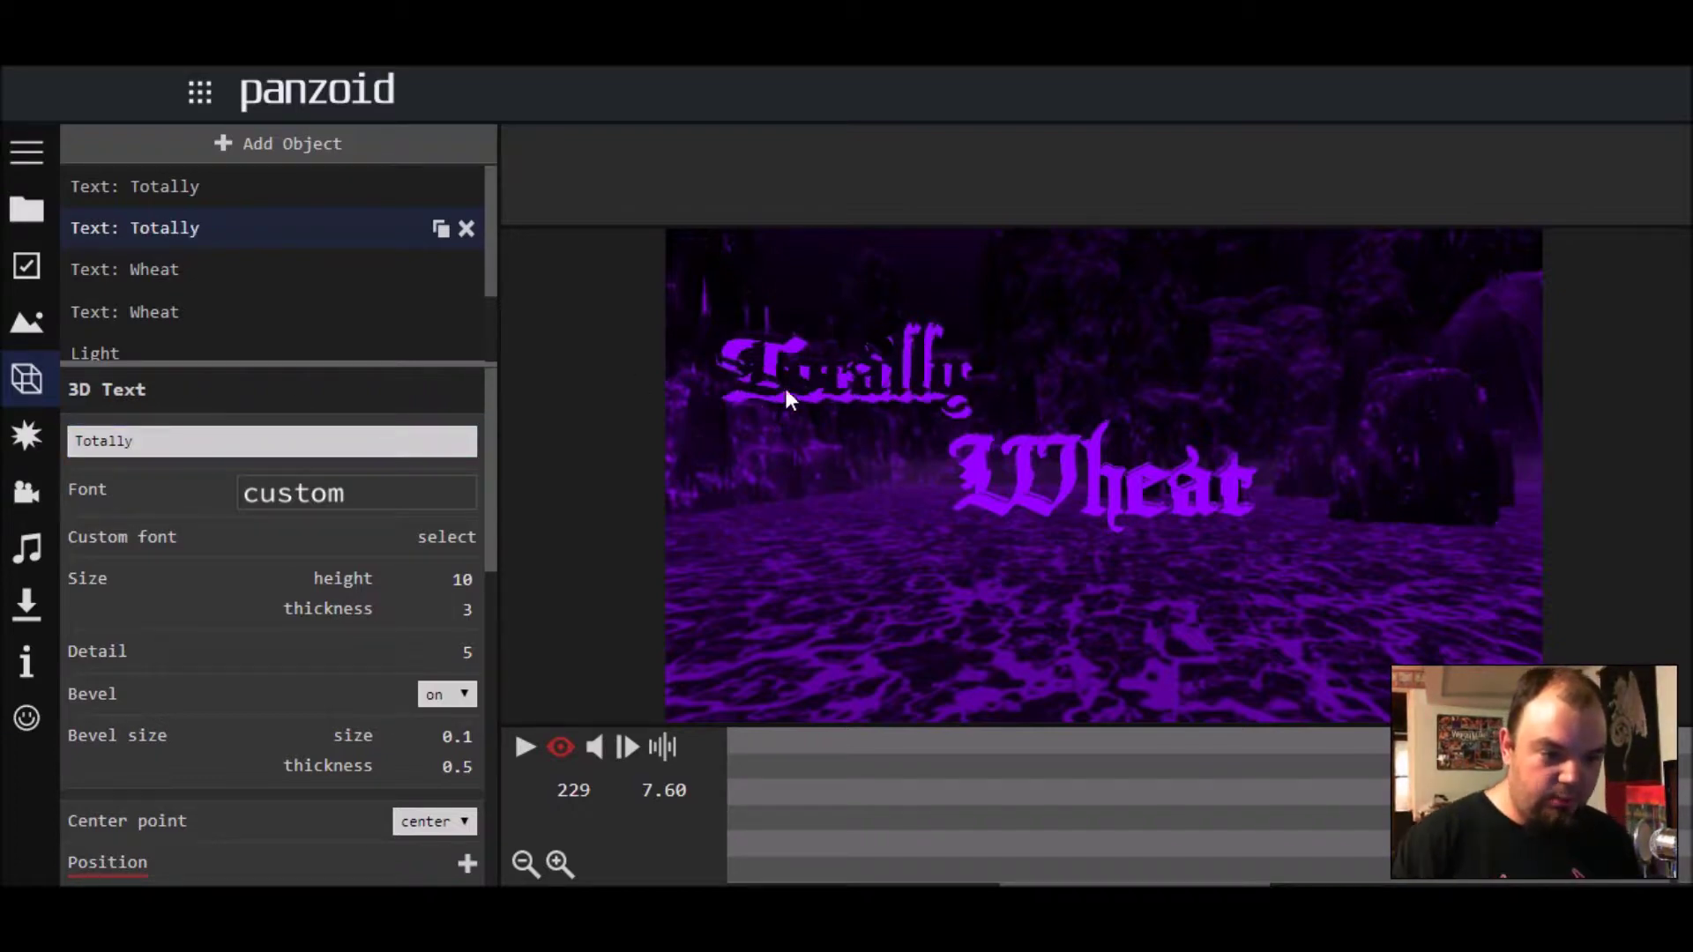
Step: Change the first Wheat text object to read 'Awesome'
{"action": "left_click", "coordinate": [207, 268]}
{"action": "left_click", "coordinate": [129, 439]}
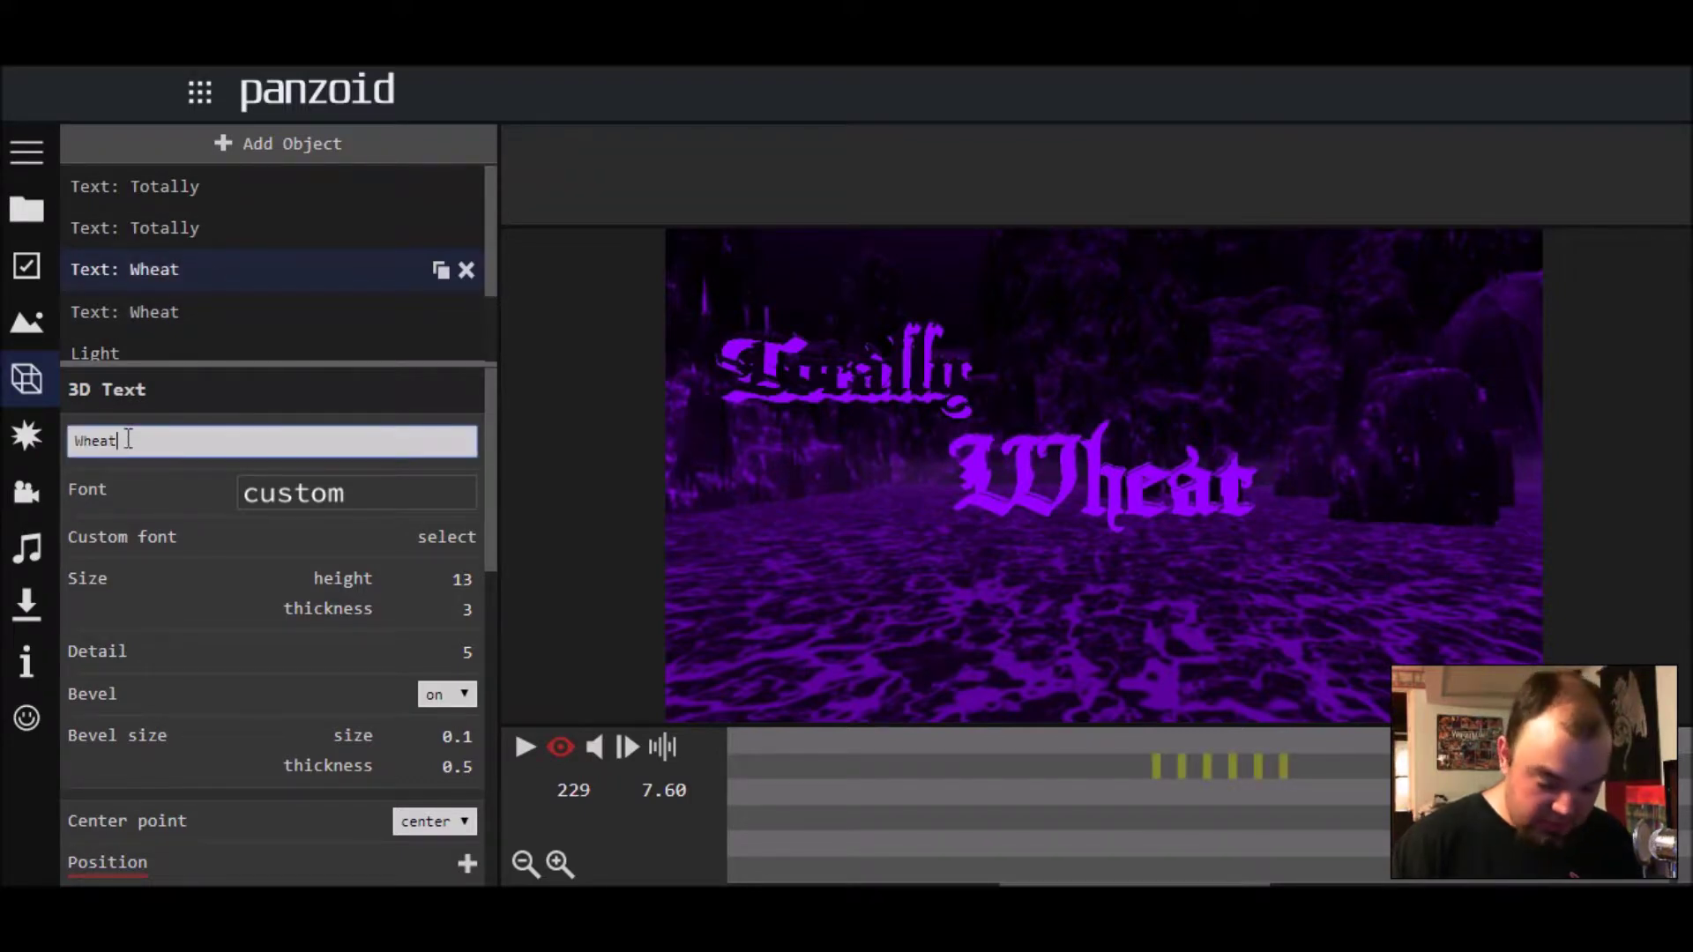
{"action": "key", "text": "BackSpace"}
{"action": "key", "text": "BackSpace"}
{"action": "key", "text": "BackSpace"}
{"action": "key", "text": "BackSpace"}
{"action": "key", "text": "BackSpace"}
{"action": "type", "text": "Awesome"}
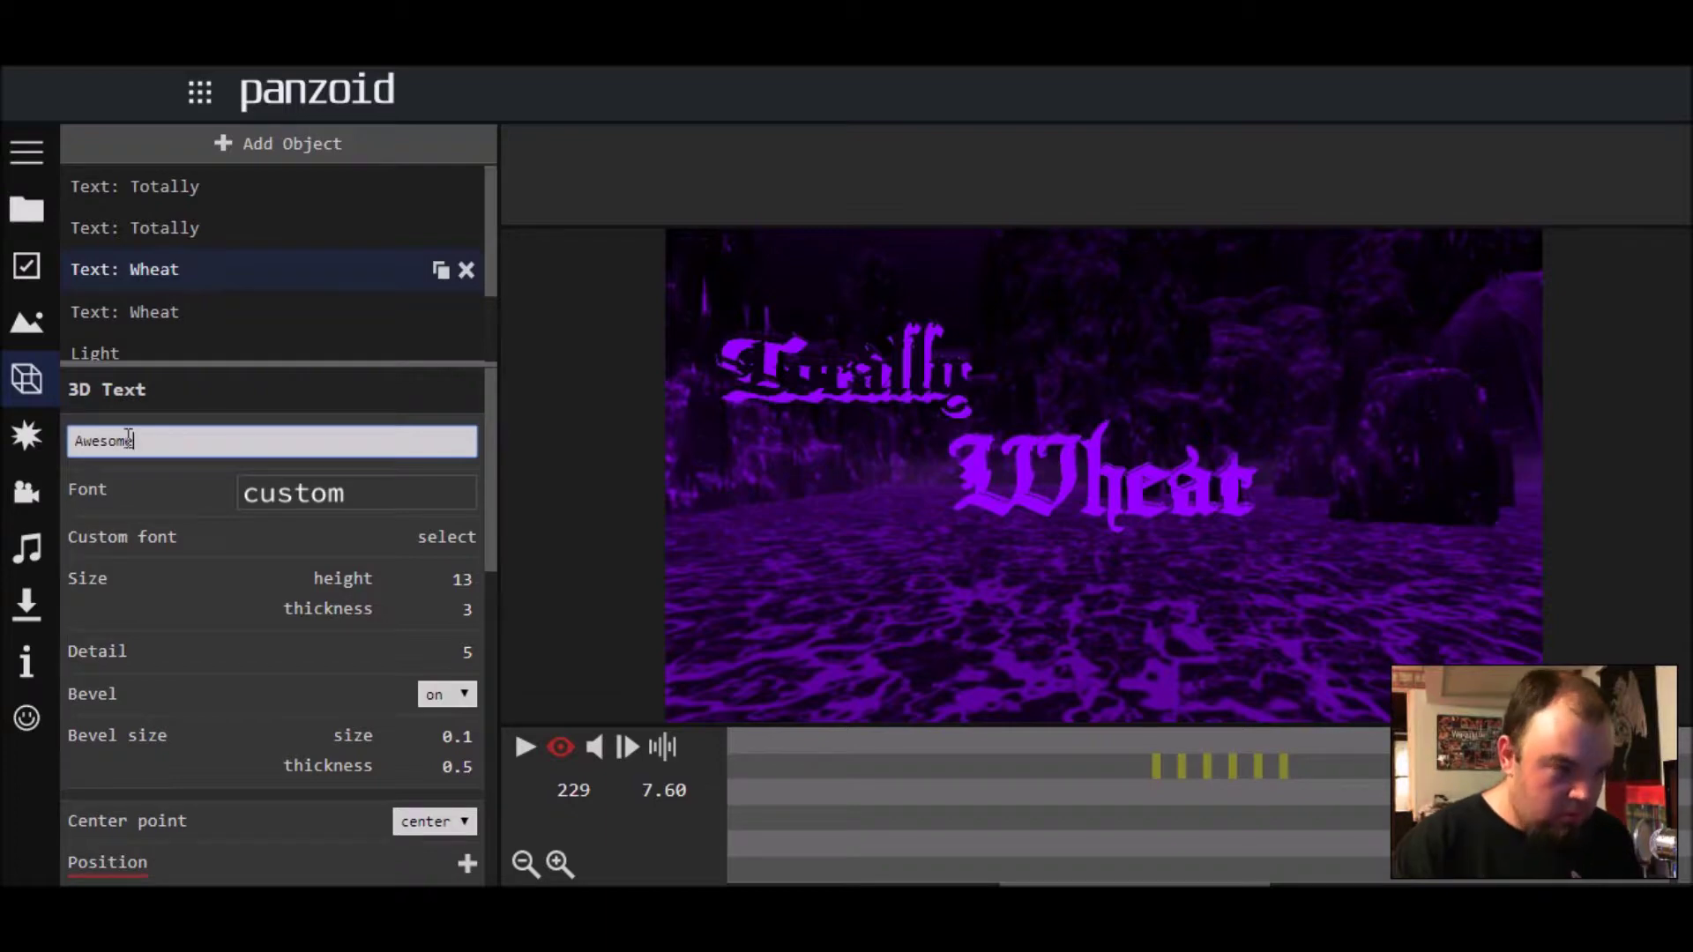
{"action": "left_click", "coordinate": [306, 410]}
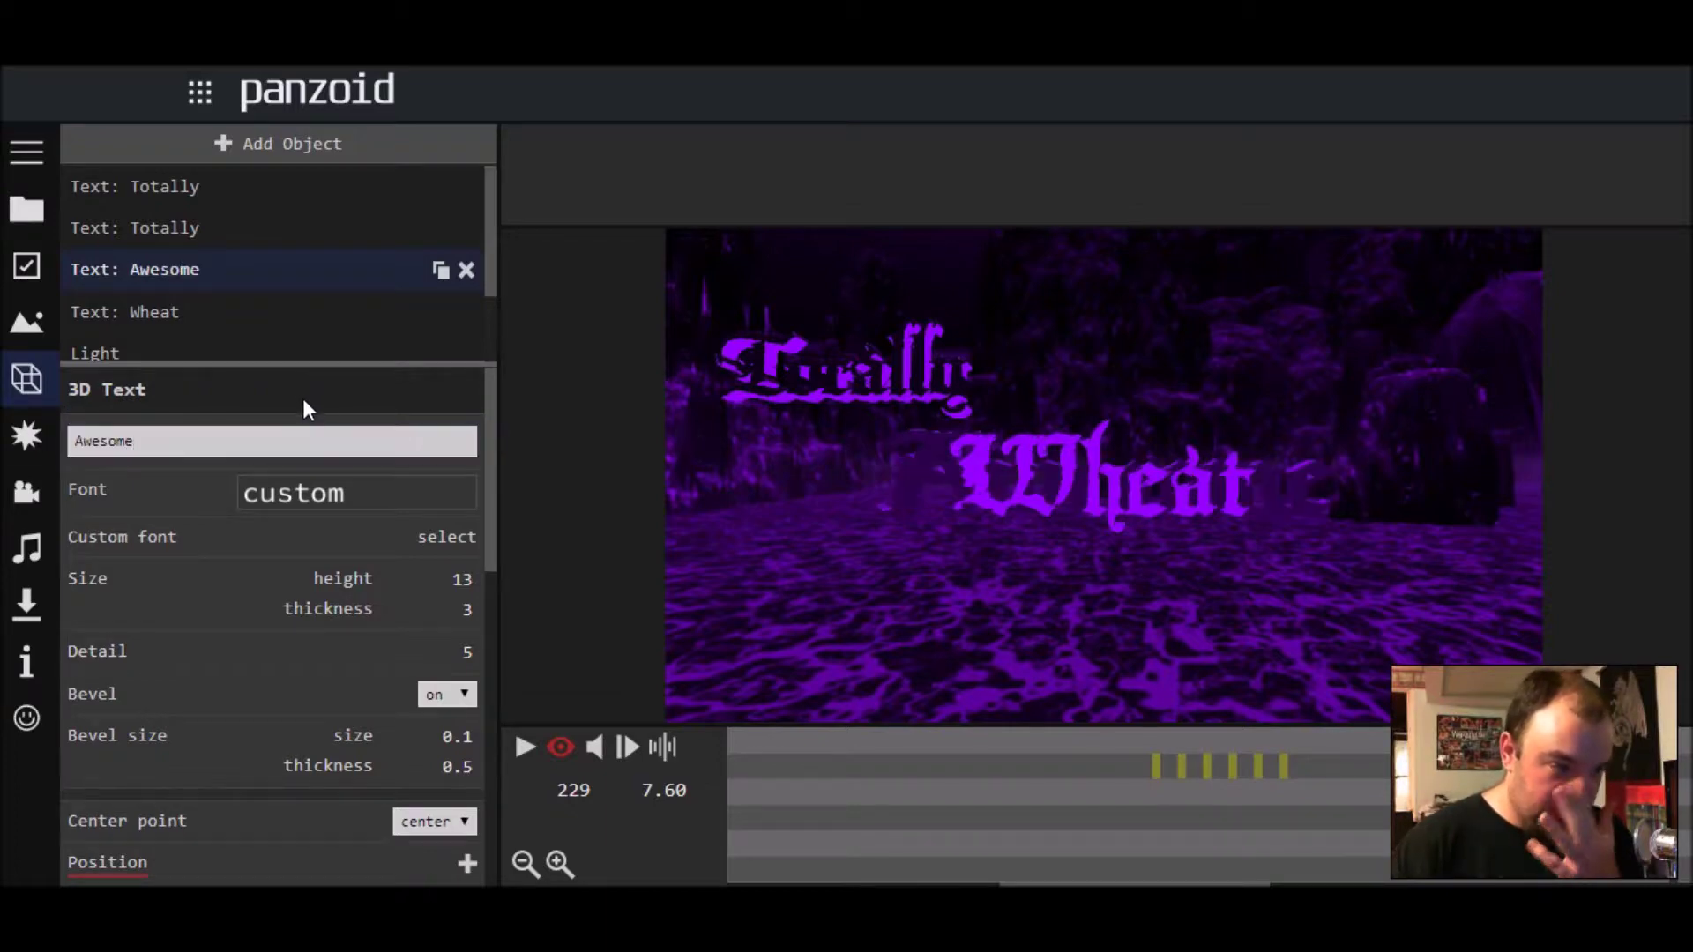
Step: Change the remaining Wheat text to 'Awesome' and play the updated intro
{"action": "left_click", "coordinate": [222, 309]}
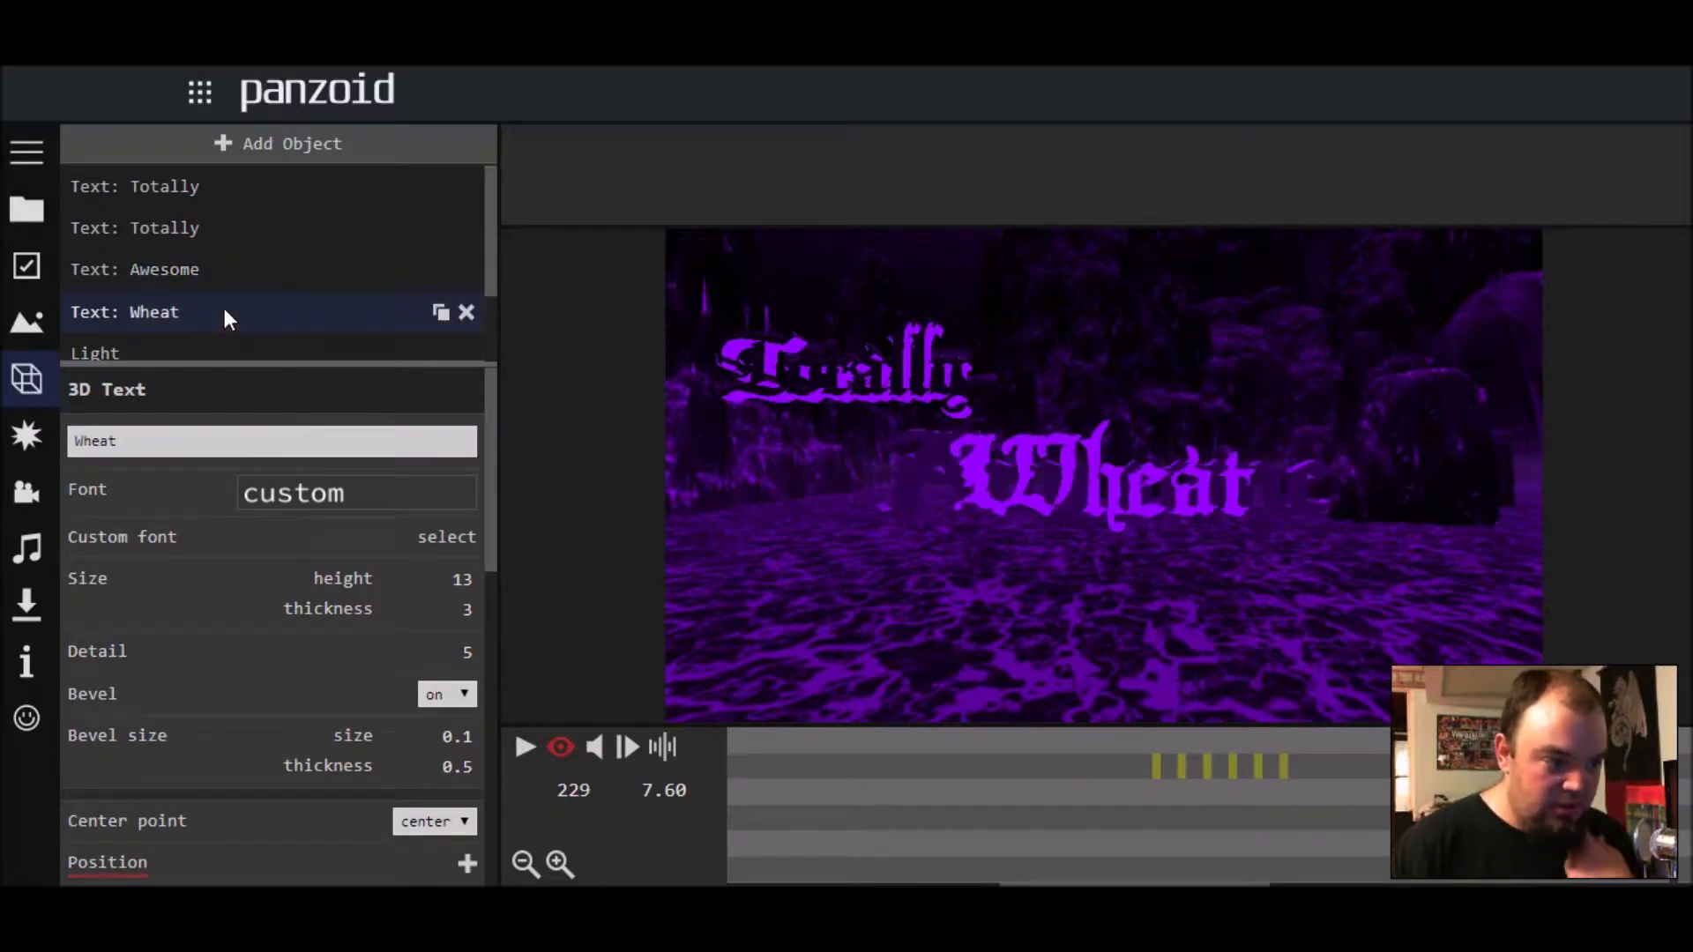
{"action": "left_click", "coordinate": [188, 436]}
{"action": "key", "text": "BackSpace"}
{"action": "key", "text": "BackSpace"}
{"action": "key", "text": "BackSpace"}
{"action": "key", "text": "BackSpace"}
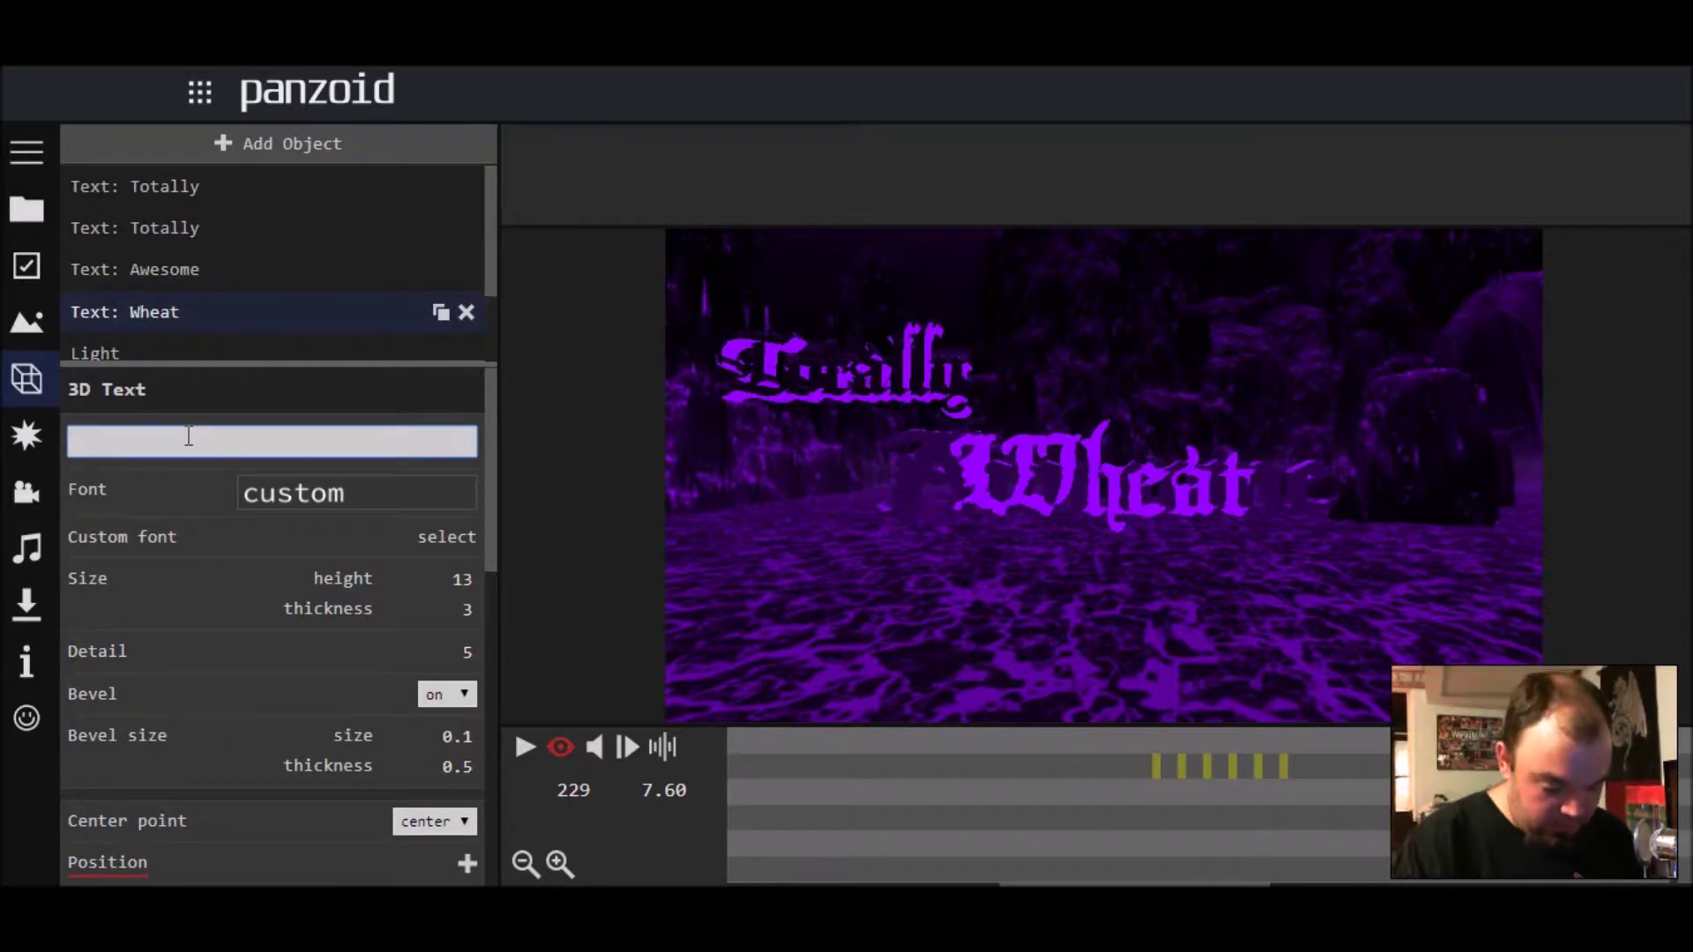
{"action": "type", "text": "Awesome"}
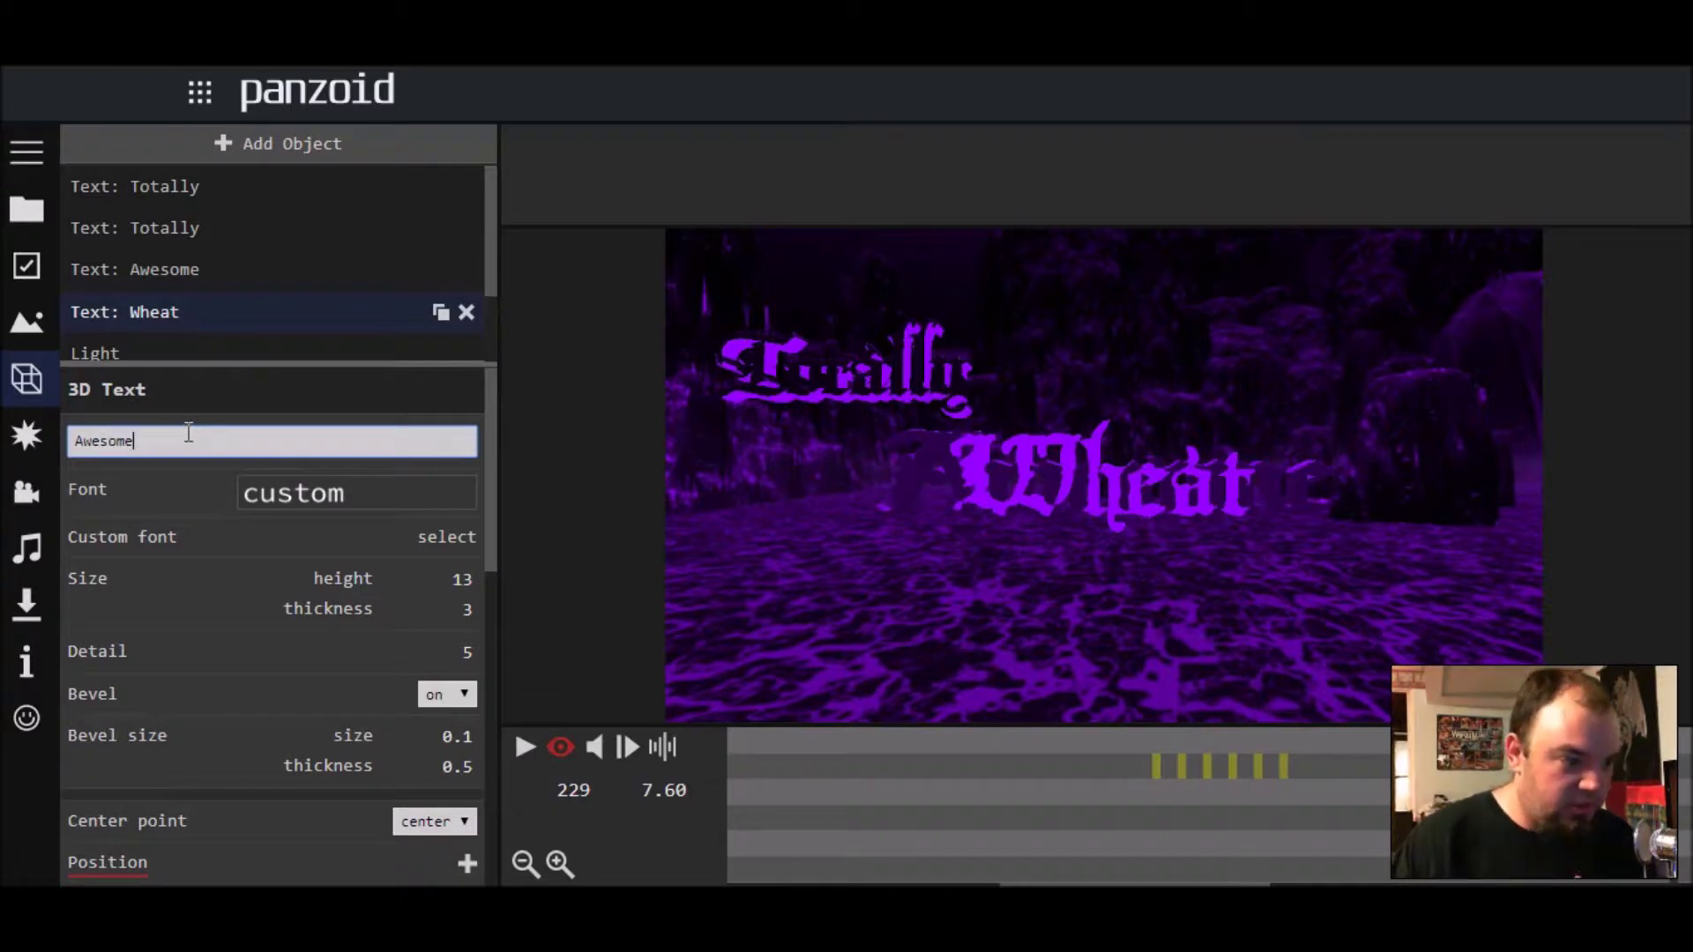
{"action": "key", "text": "Return"}
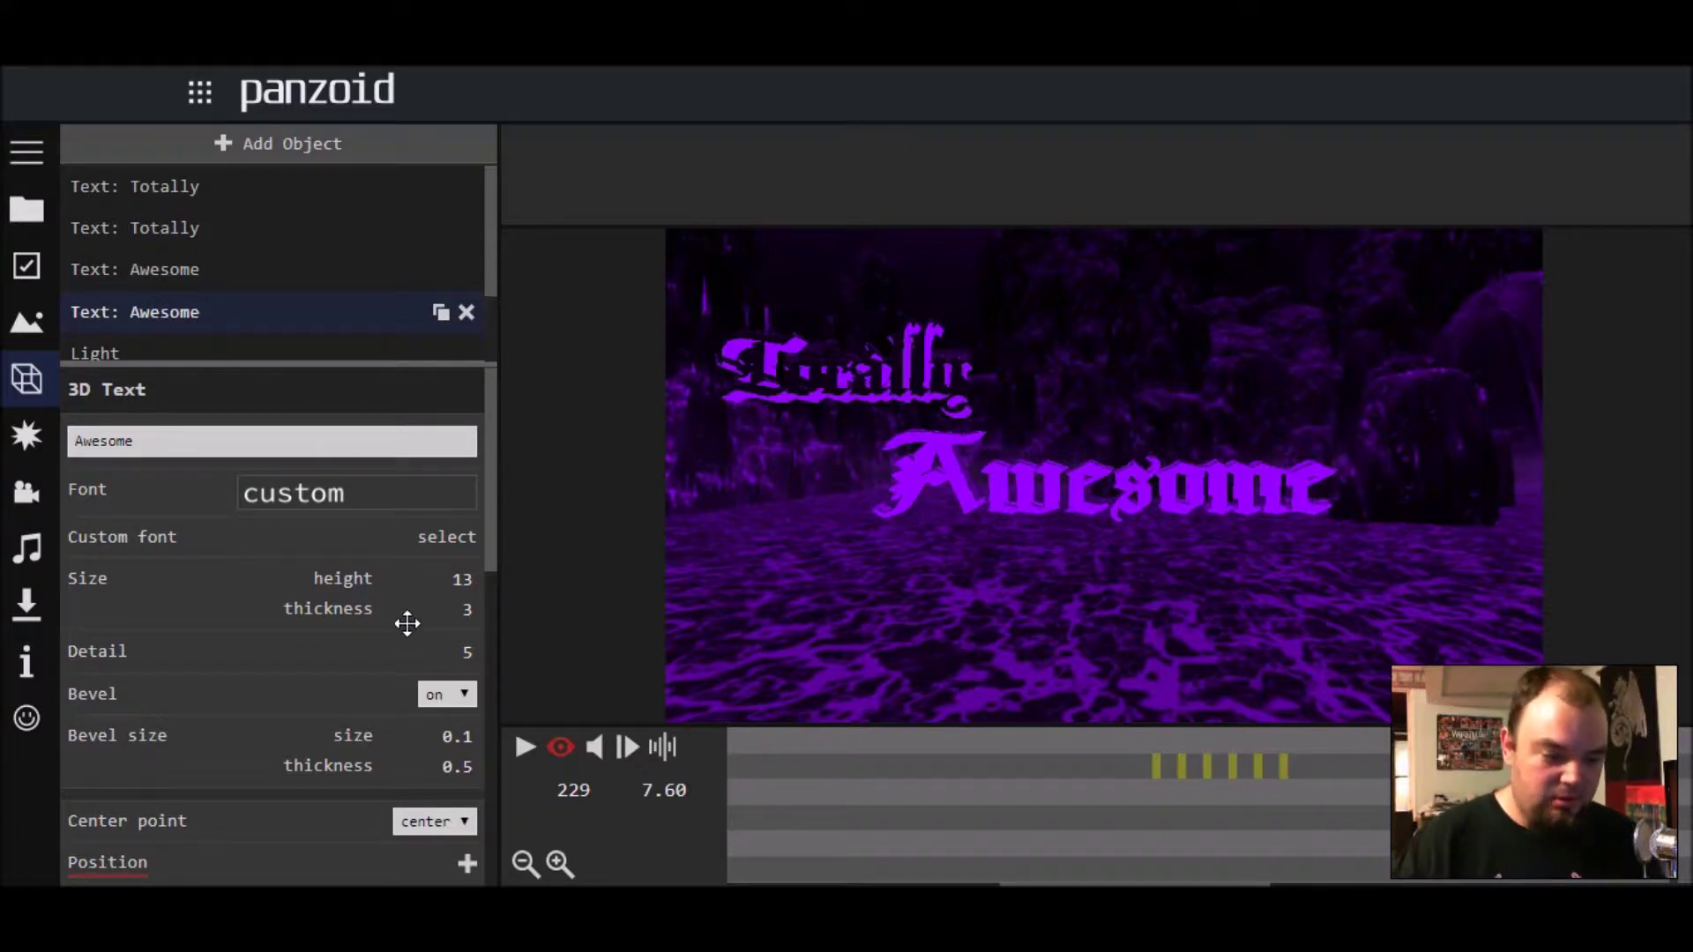
{"action": "left_click", "coordinate": [525, 749]}
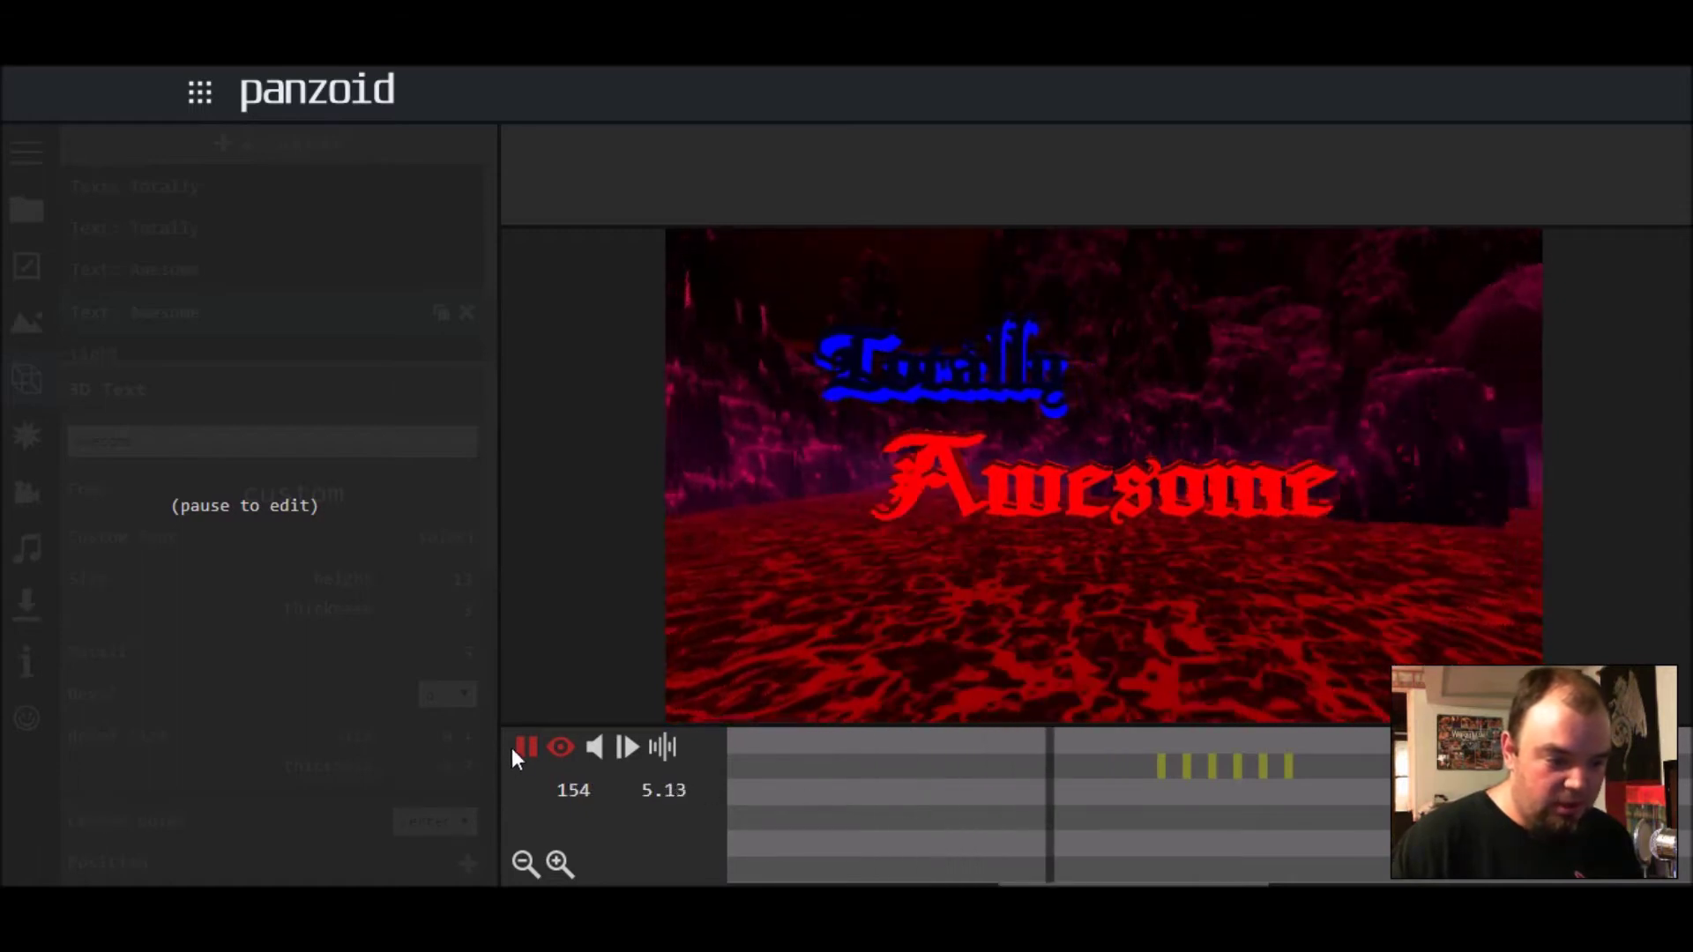
Step: Pause the Totally Awesome intro preview after watching it
{"action": "left_click", "coordinate": [524, 747]}
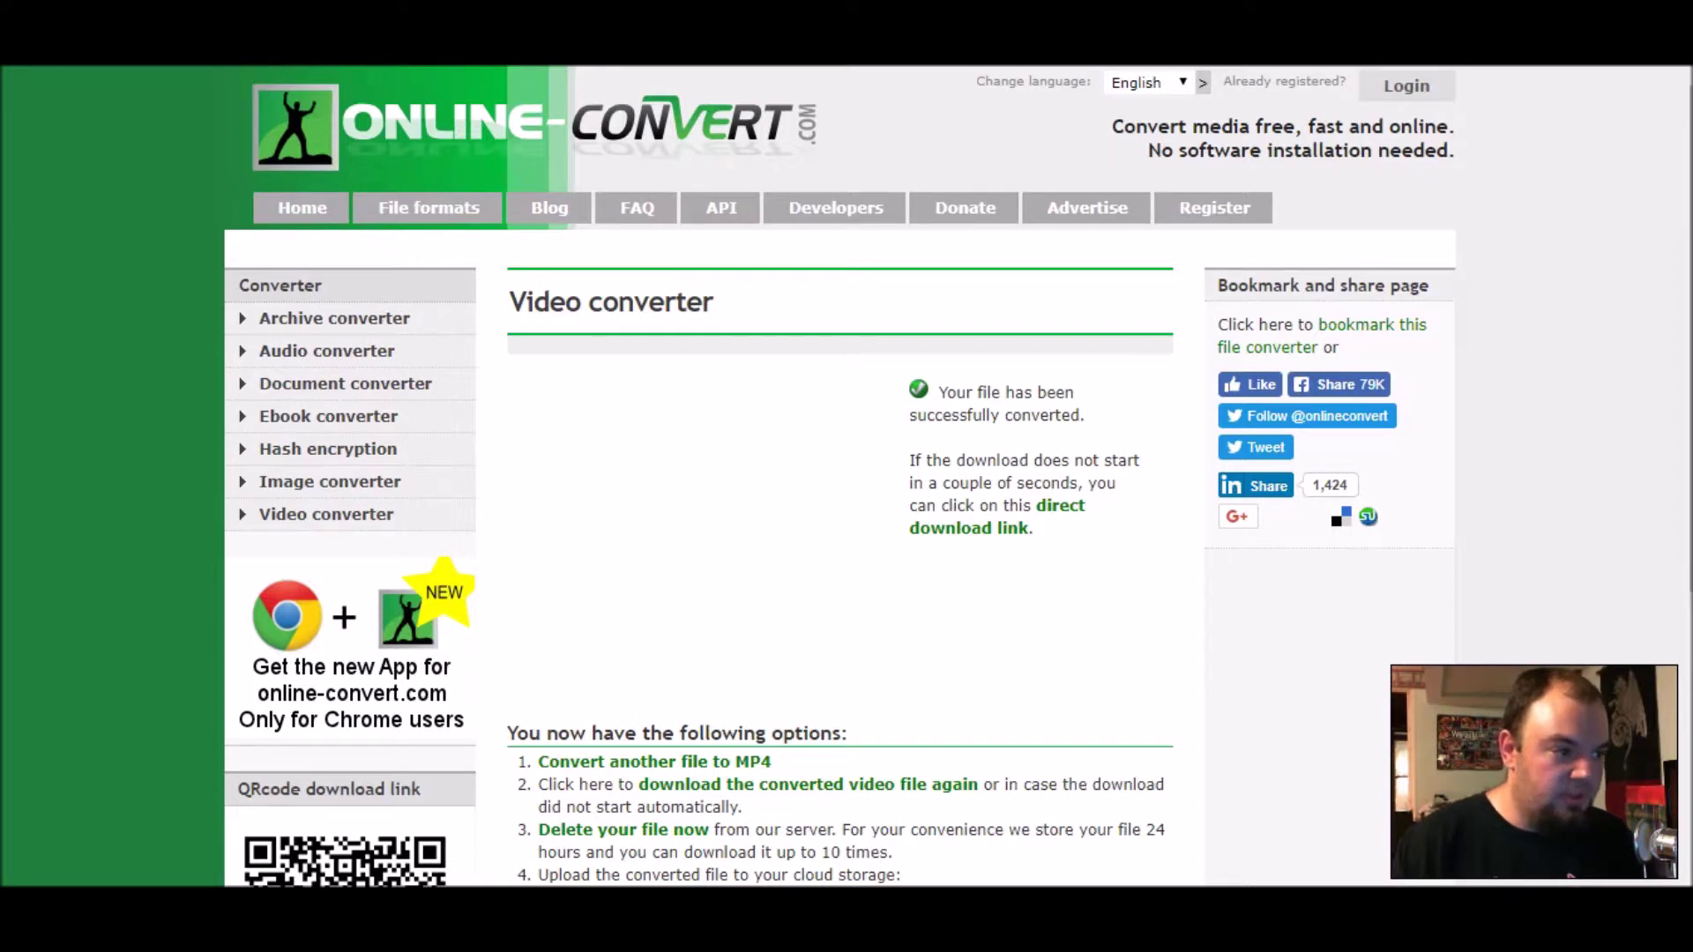
Step: Return to Online-Convert's Convert video to MP4 page and bring up the file picker
{"action": "key", "text": "alt+Left"}
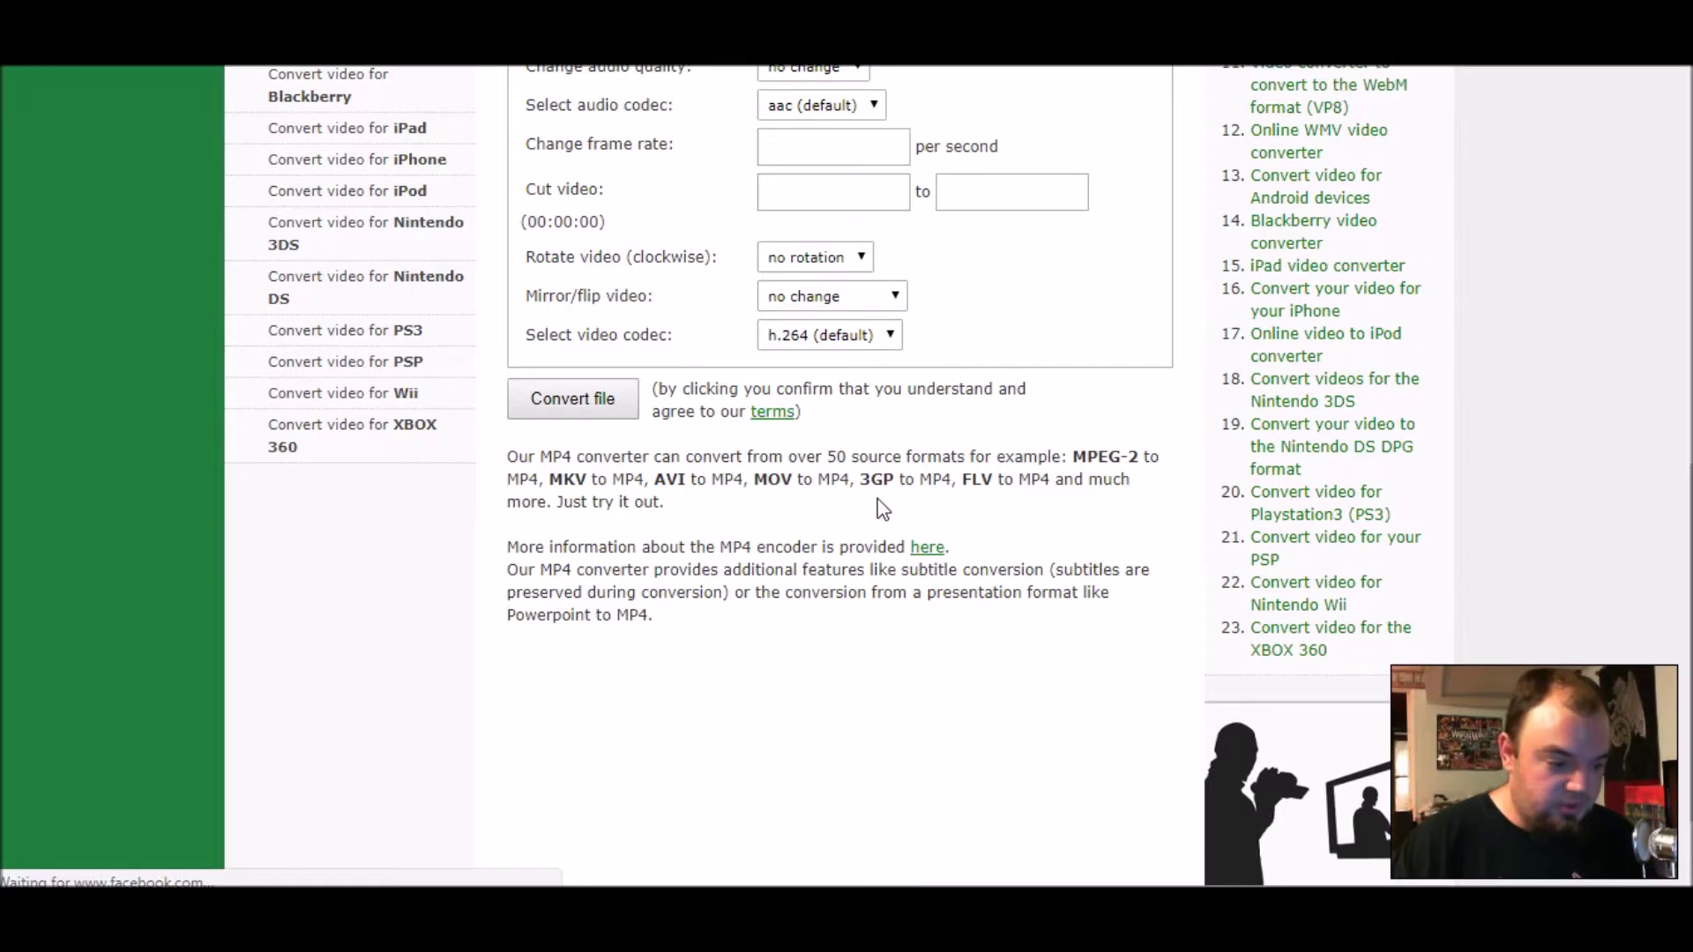
{"action": "scroll", "coordinate": [882, 509], "scroll_direction": "up", "scroll_amount": 7}
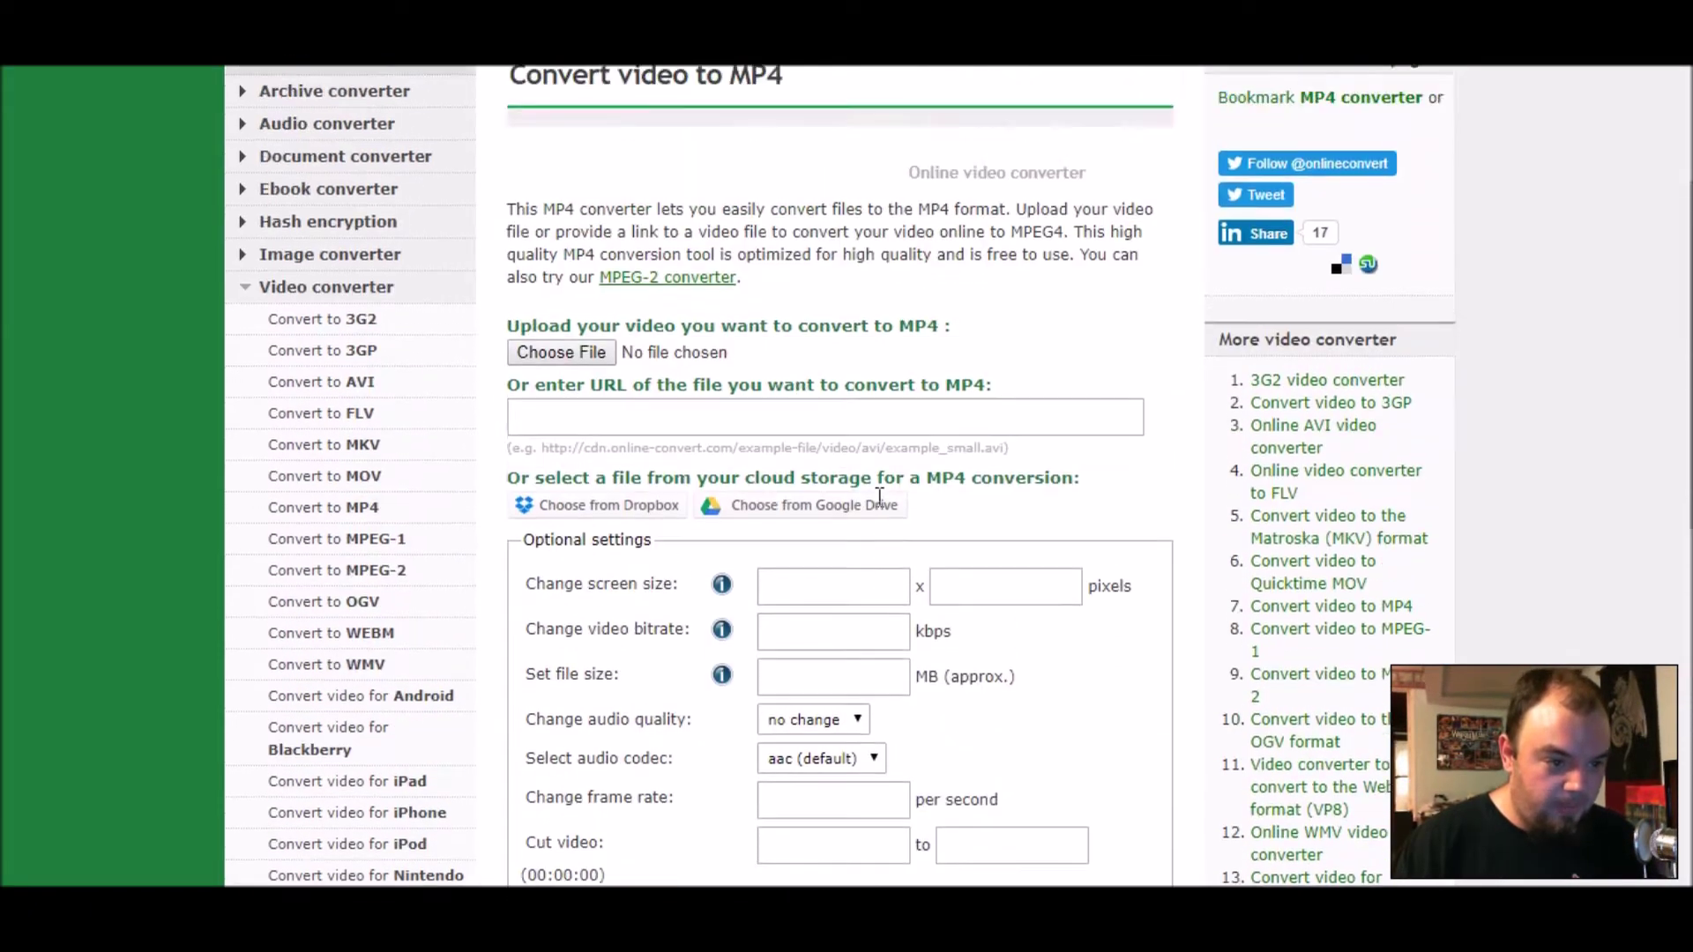
{"action": "scroll", "coordinate": [879, 497], "scroll_direction": "up", "scroll_amount": 2}
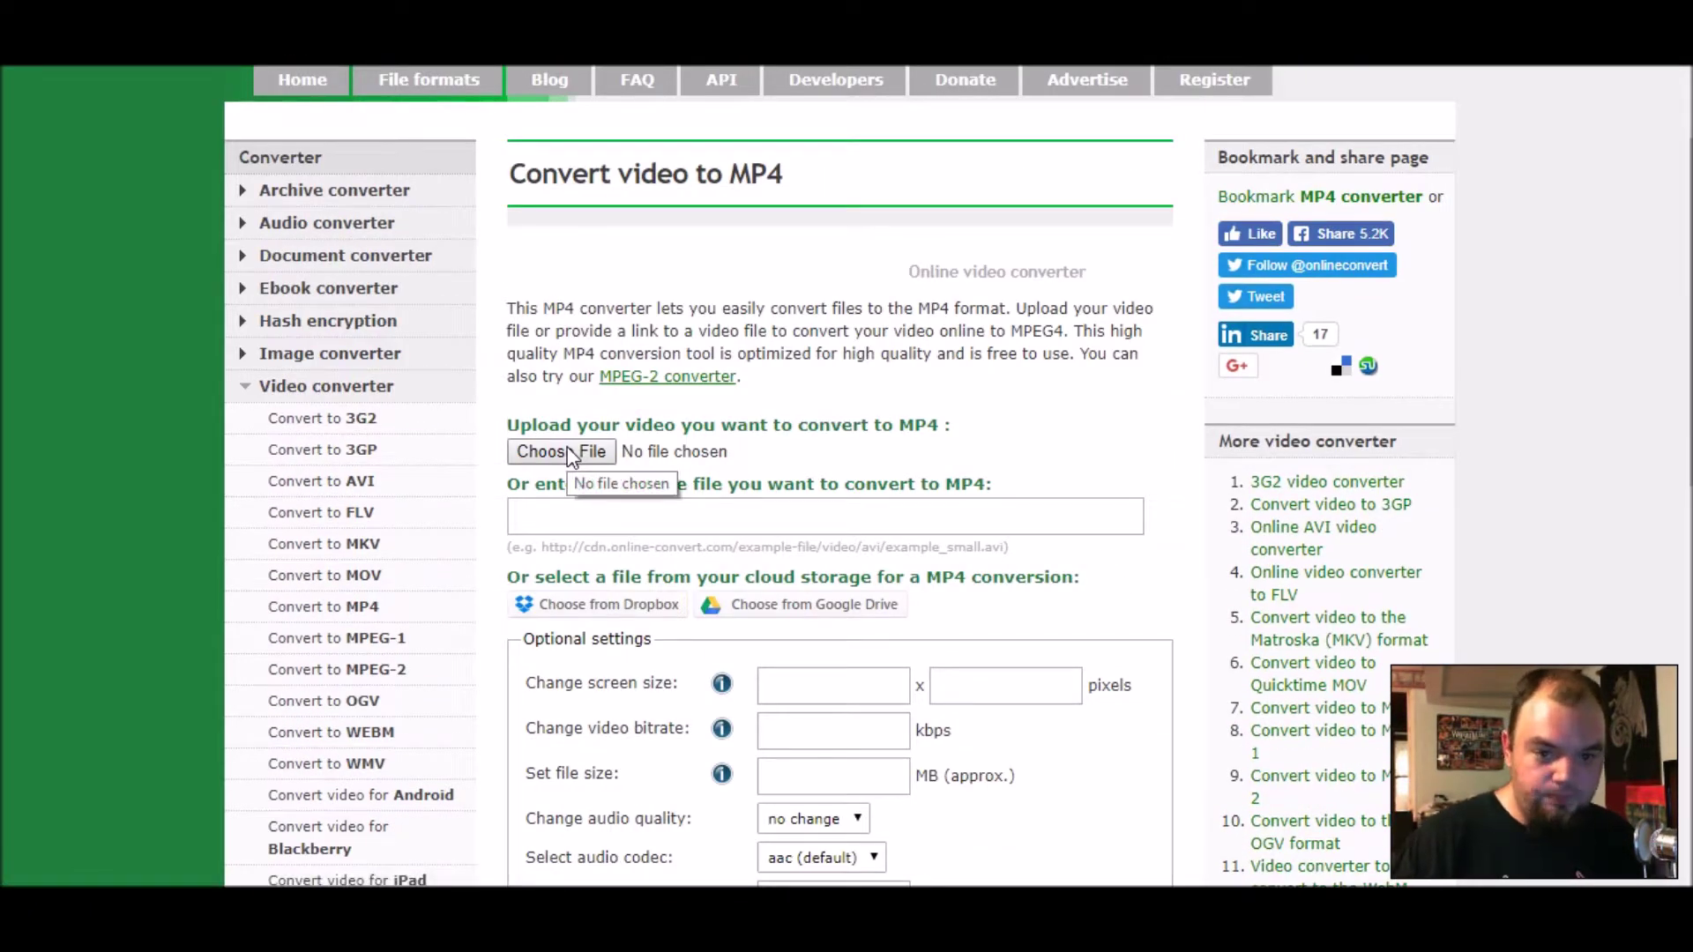
{"action": "left_click", "coordinate": [568, 457]}
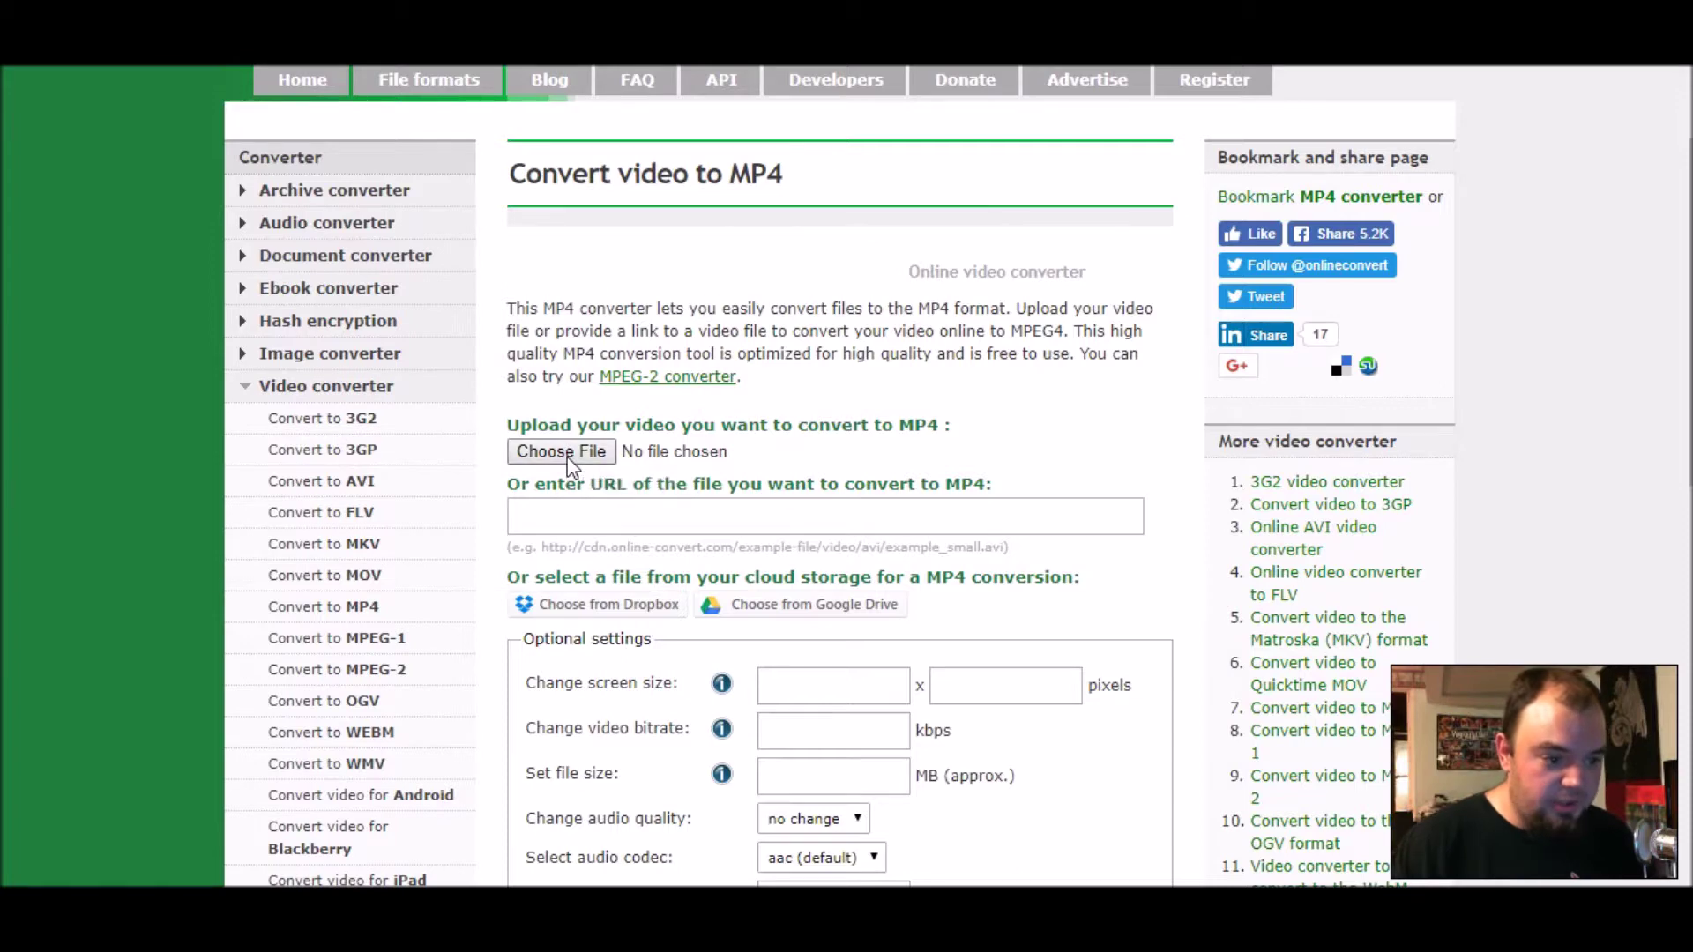
{"action": "scroll", "coordinate": [527, 382], "scroll_direction": "down", "scroll_amount": 10}
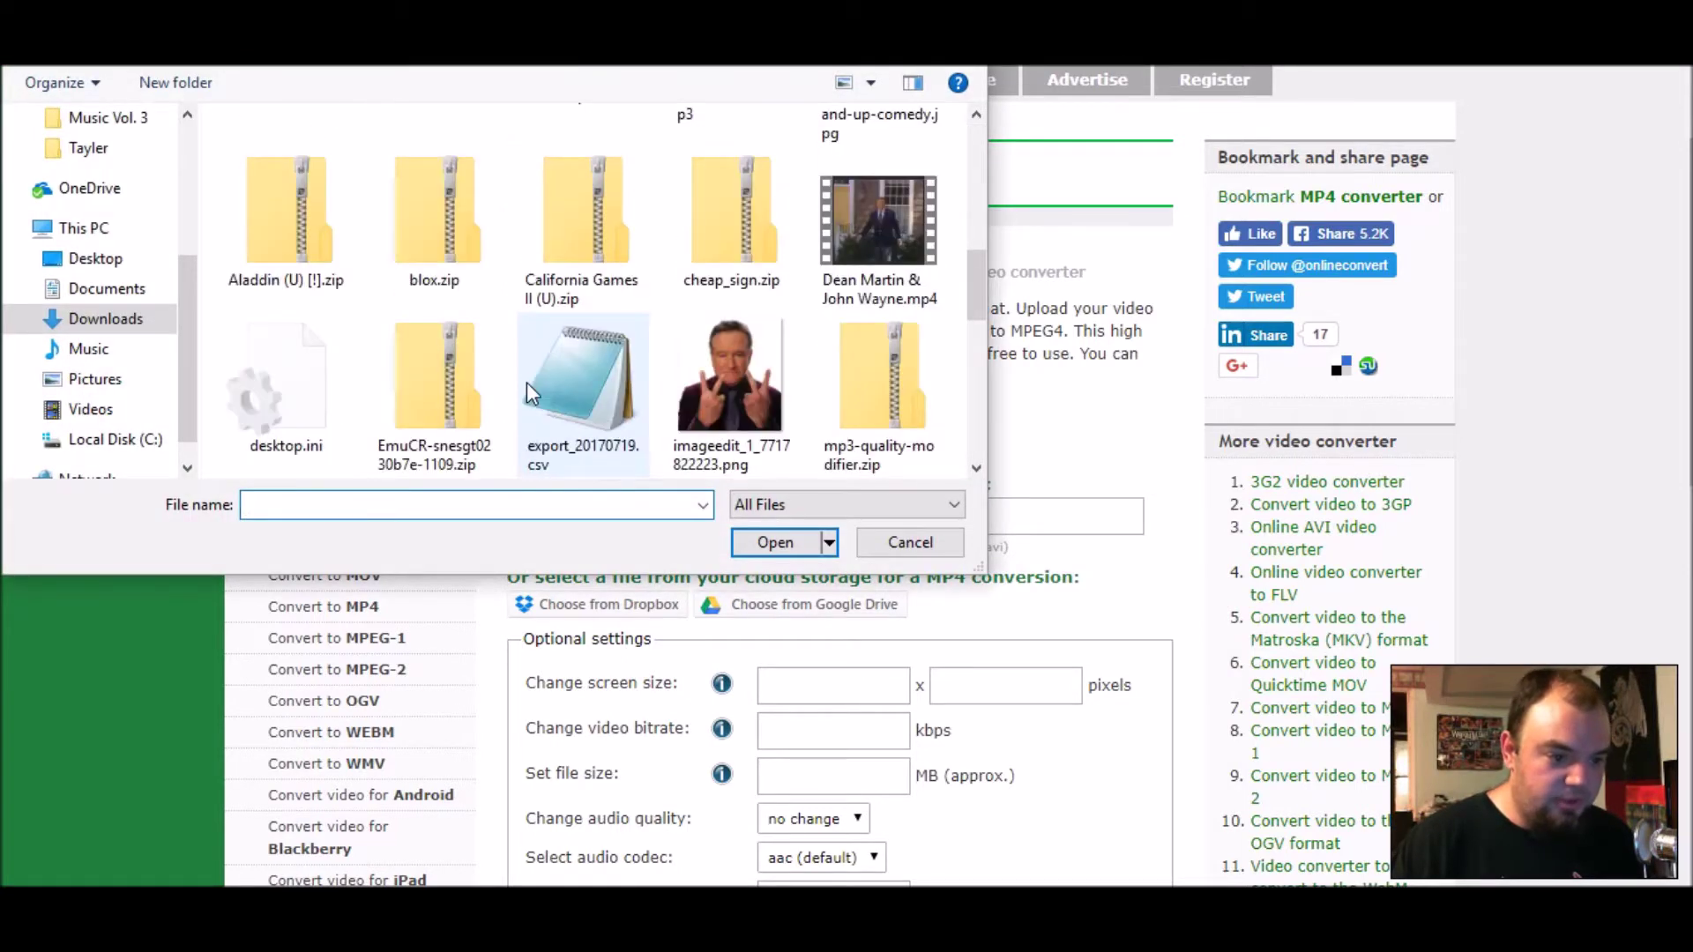
Step: Choose video (1).mkv from Downloads as the file to upload
{"action": "scroll", "coordinate": [527, 382], "scroll_direction": "down", "scroll_amount": 5}
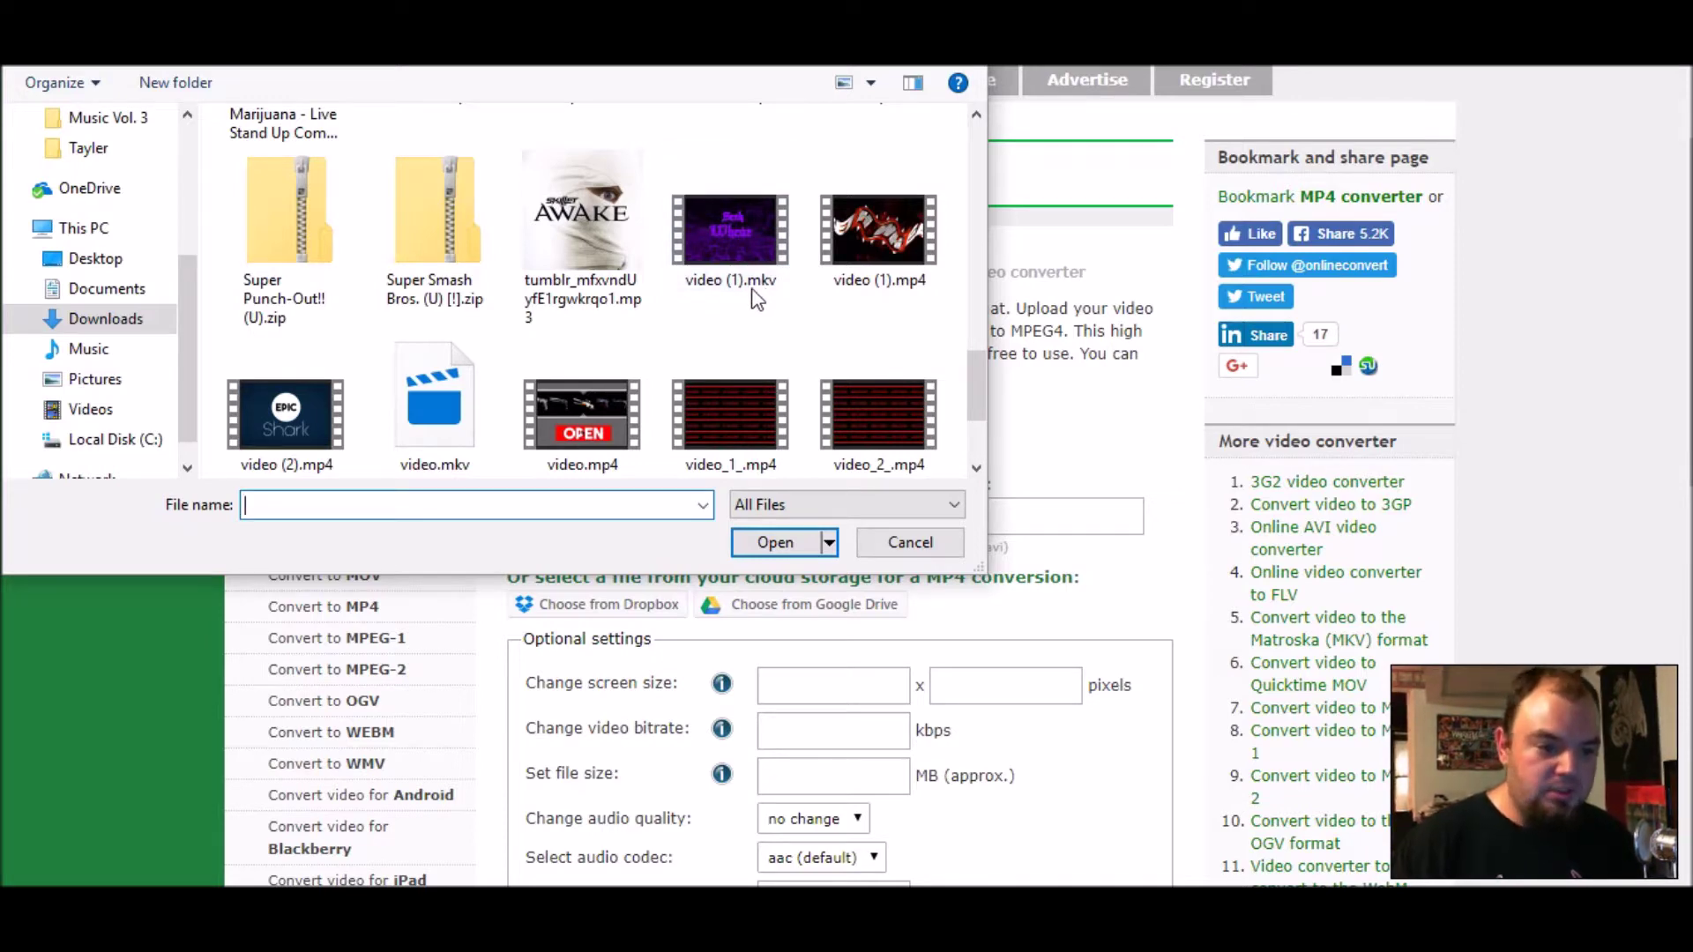
{"action": "left_click", "coordinate": [745, 264]}
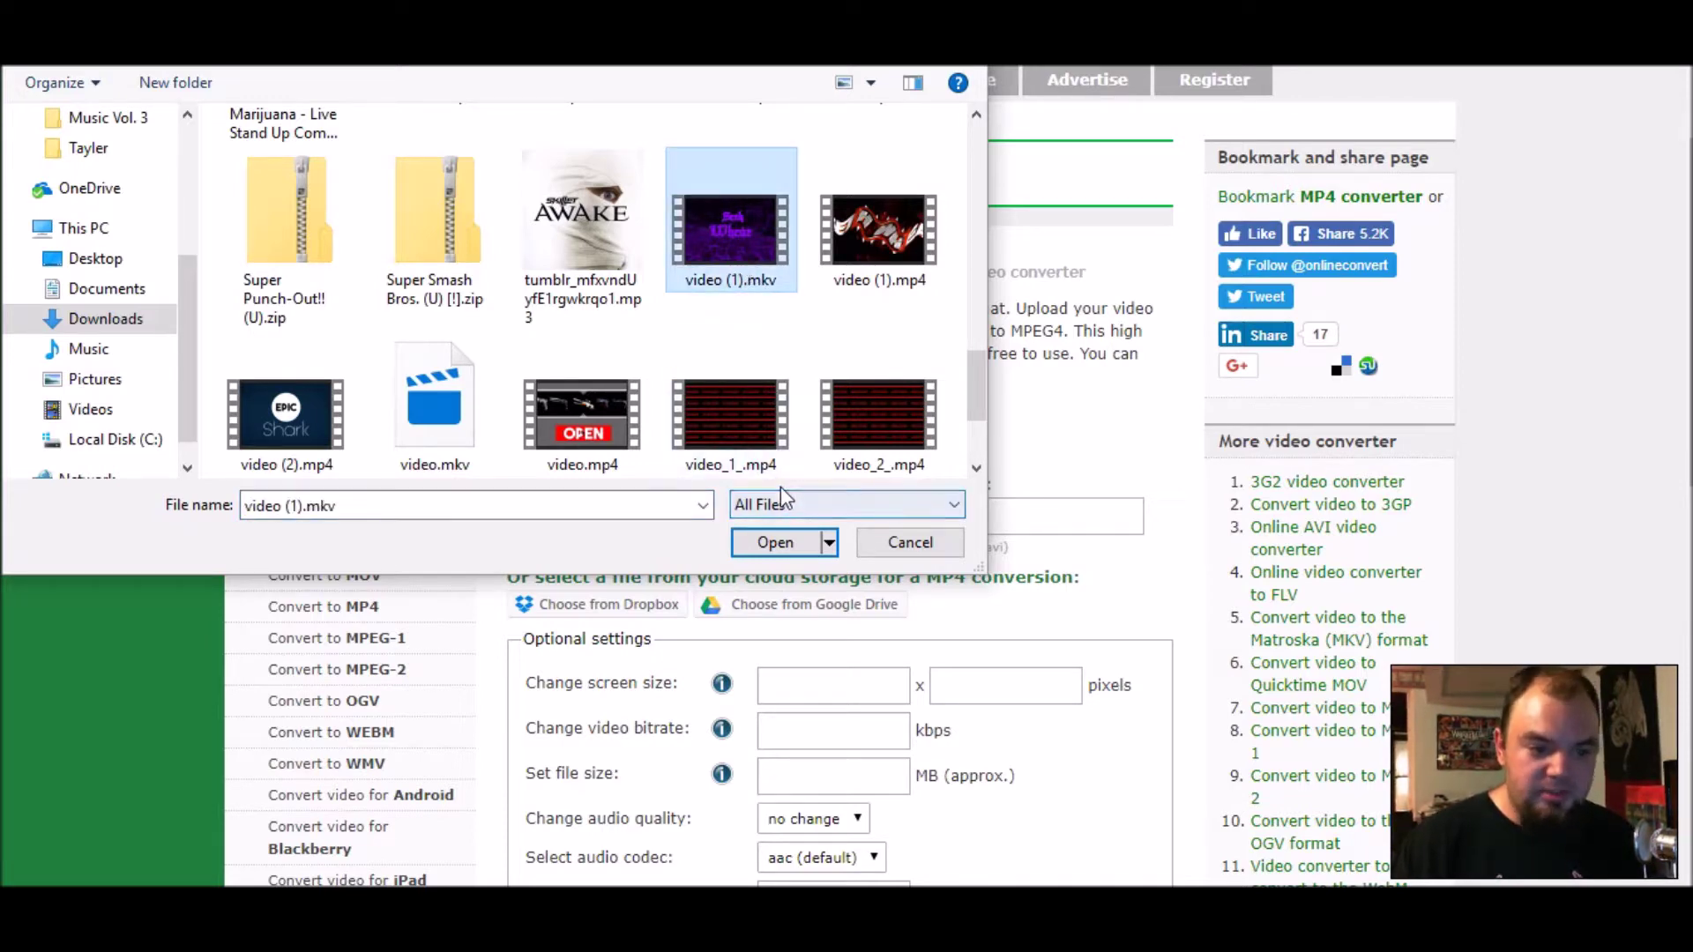
{"action": "left_click", "coordinate": [775, 544]}
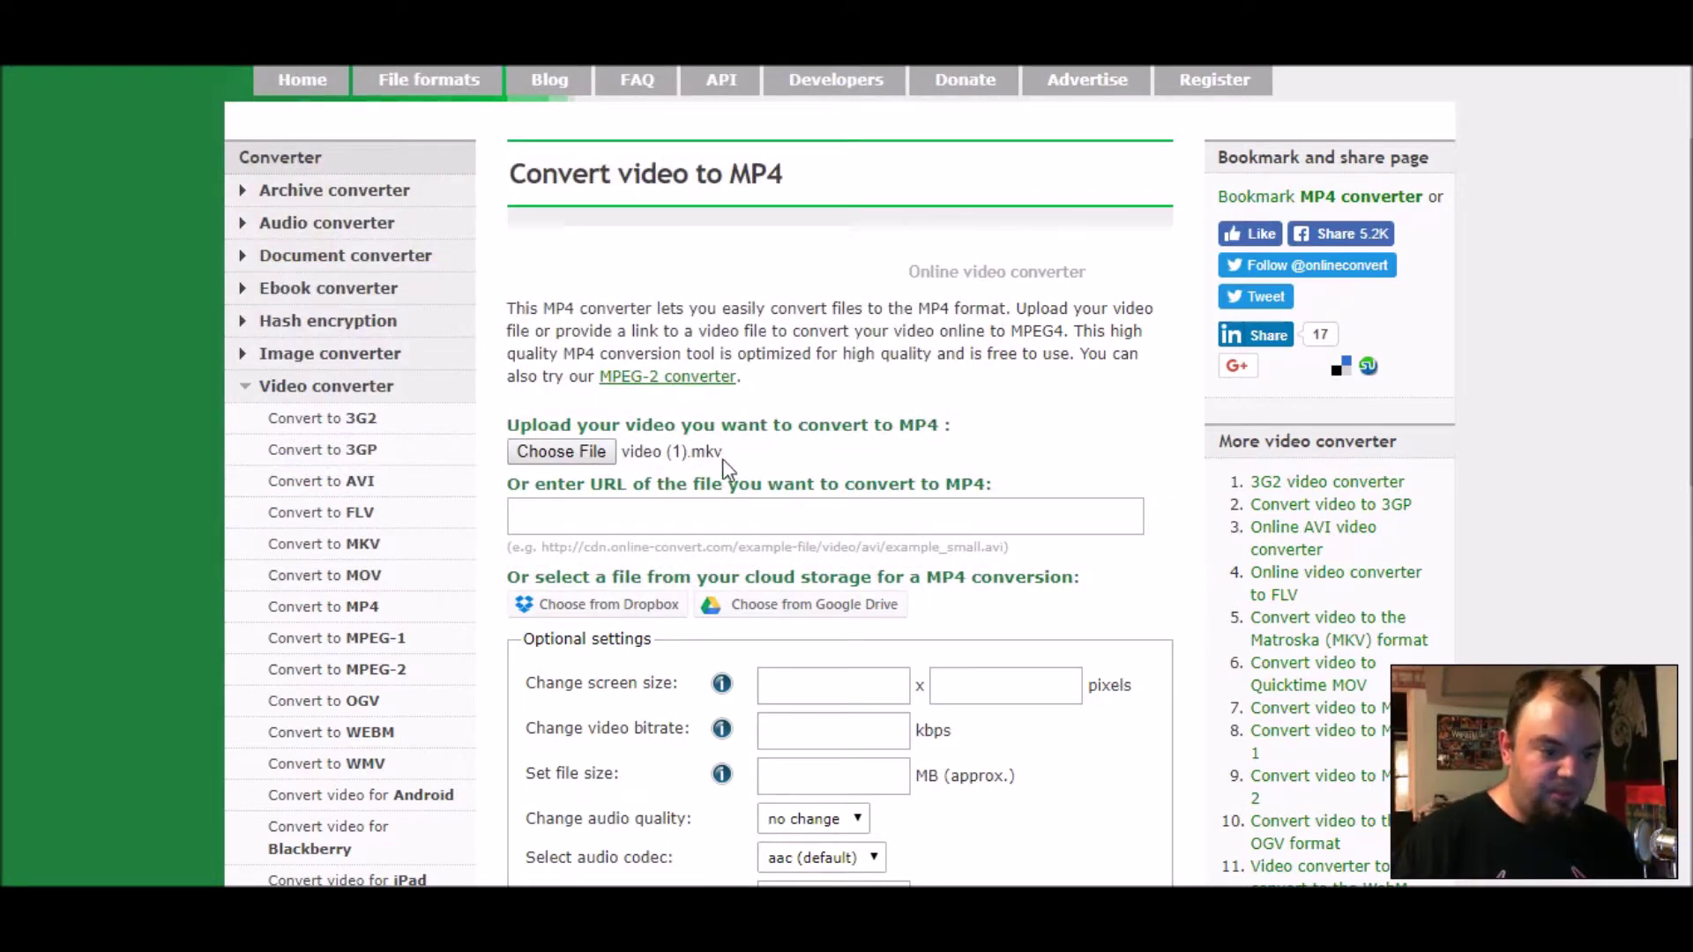
Step: Start uploading and converting video (1).mkv to MP4
{"action": "scroll", "coordinate": [1001, 425], "scroll_direction": "down", "scroll_amount": 1}
{"action": "scroll", "coordinate": [790, 510], "scroll_direction": "down", "scroll_amount": 2}
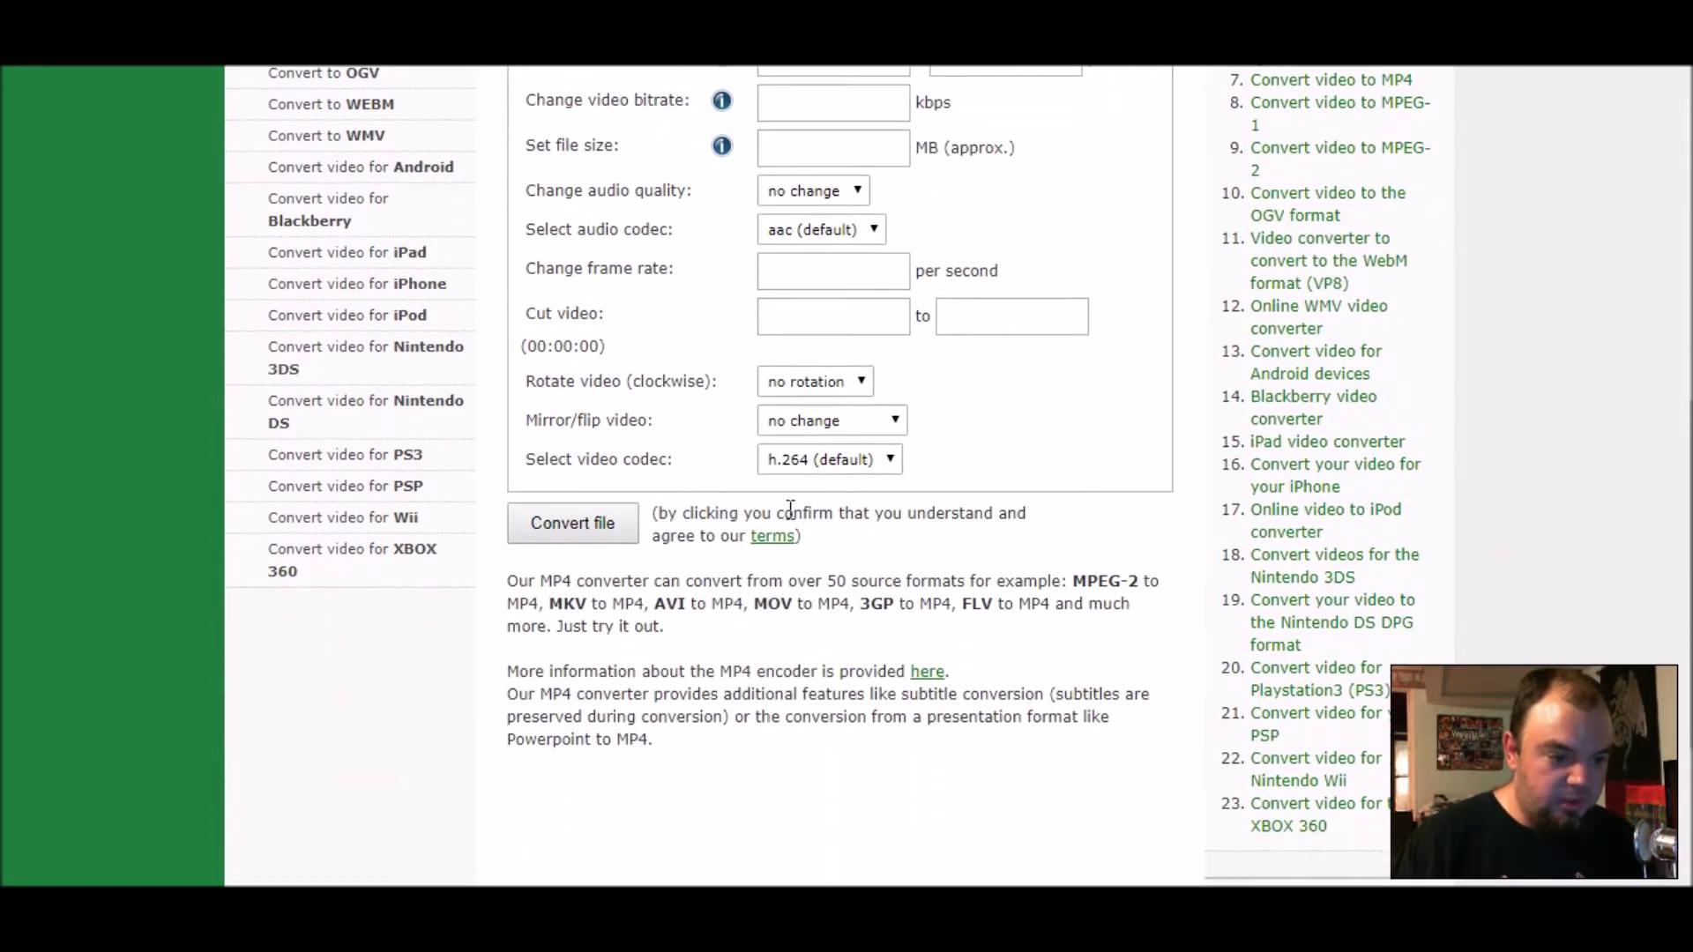
{"action": "left_click", "coordinate": [592, 524]}
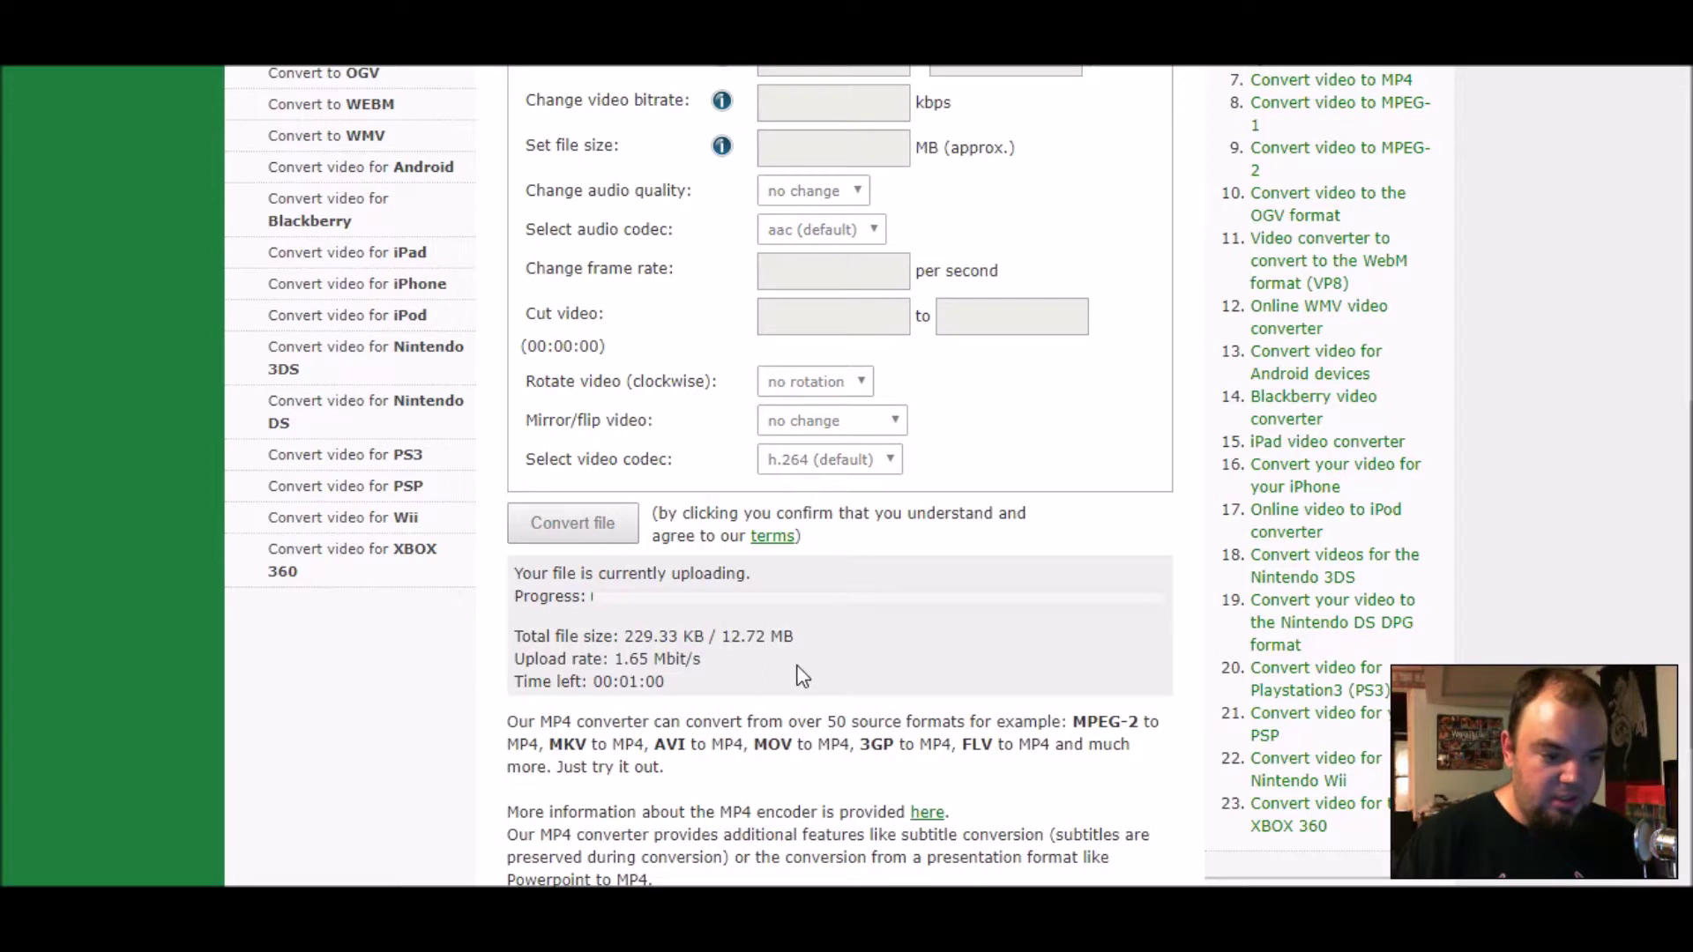